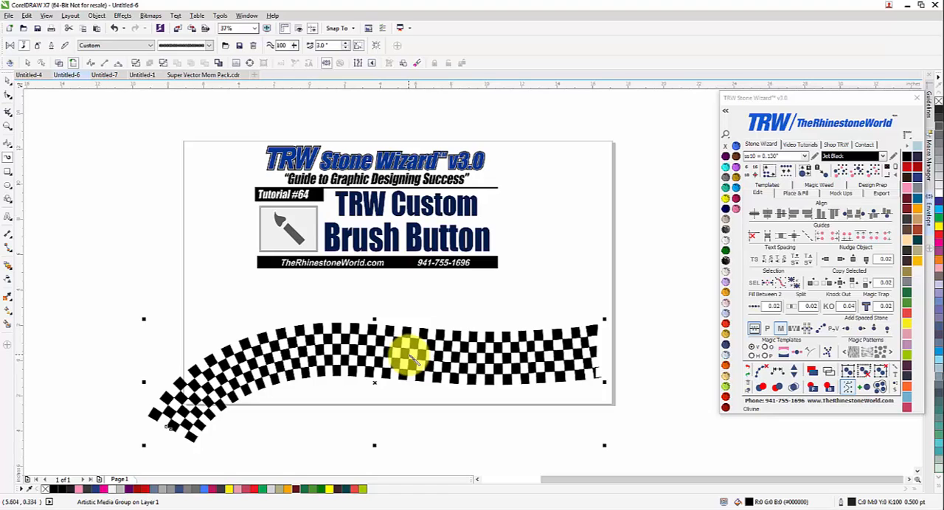
# Step: Try curved checkered brush strokes across the lower part of the page, removing each stroke after it is drawn
pyautogui.press('Delete')
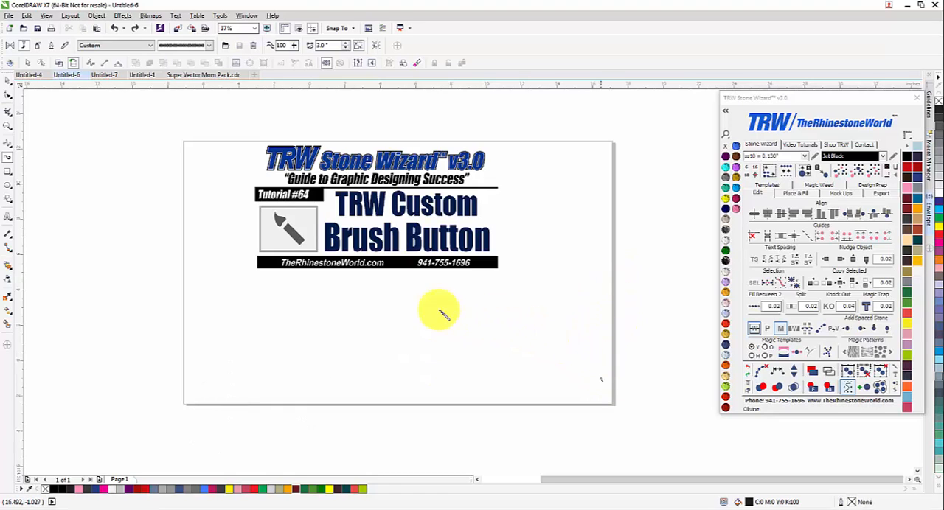
pyautogui.moveTo(611, 386)
pyautogui.mouseDown()
pyautogui.moveTo(257, 376)
pyautogui.moveTo(242, 394)
pyautogui.mouseUp()
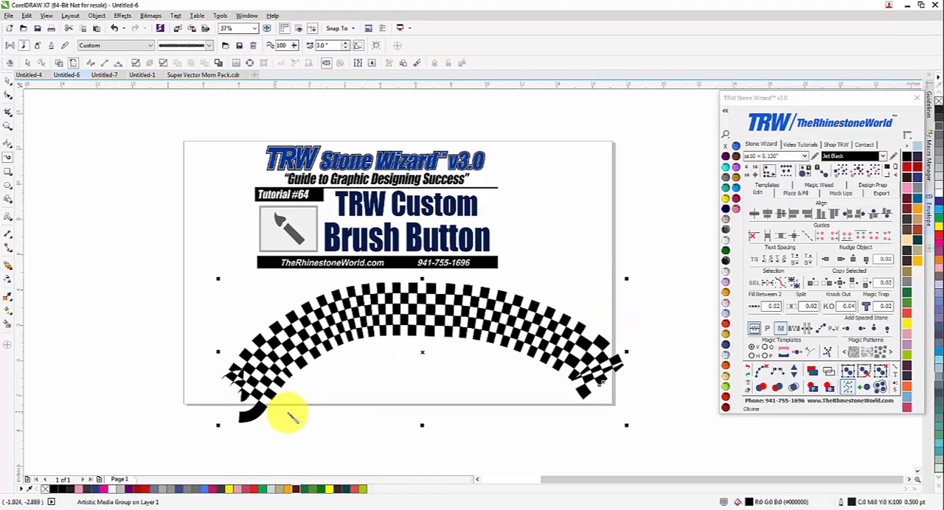
pyautogui.press('Delete')
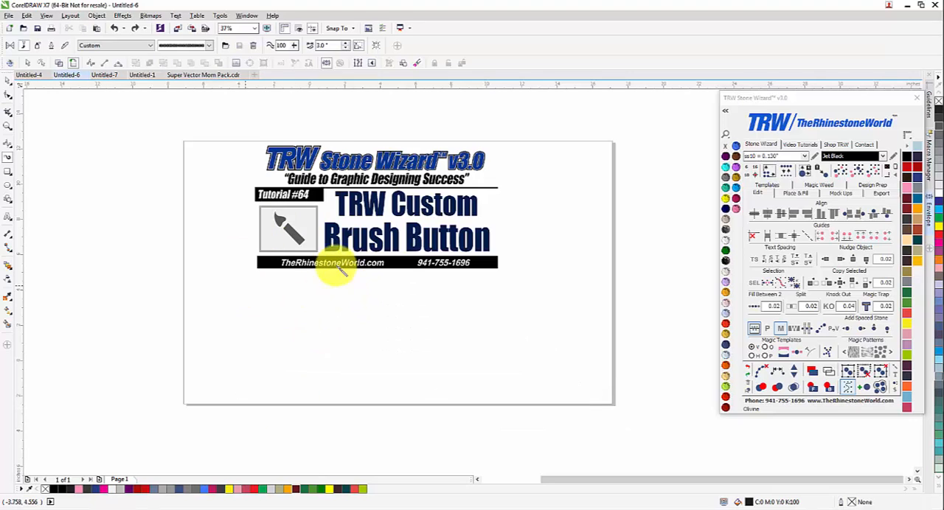
pyautogui.moveTo(202, 404)
pyautogui.mouseDown()
pyautogui.moveTo(307, 353)
pyautogui.moveTo(546, 387)
pyautogui.moveTo(634, 370)
pyautogui.mouseUp()
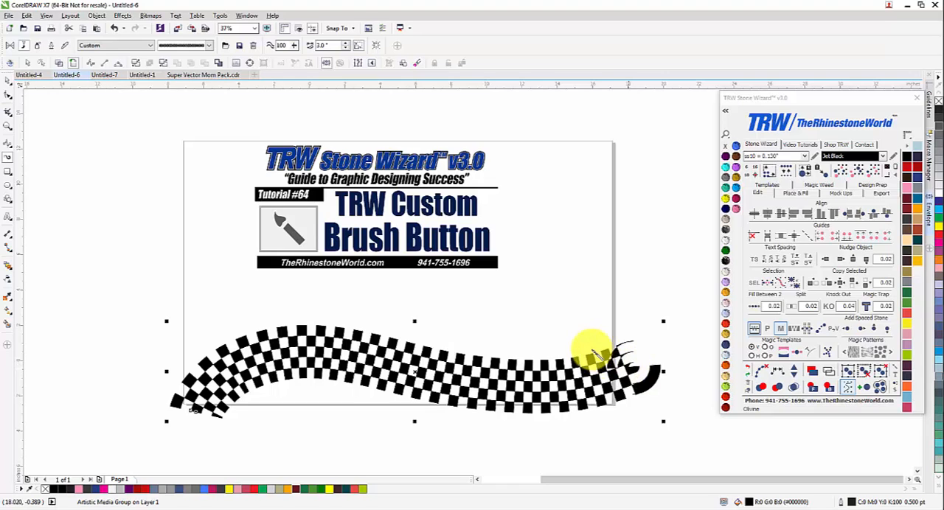
pyautogui.press('Delete')
# Step: Draw a nearly straight checkered stroke below the title block and set its stroke width to 2.0 inches
pyautogui.moveTo(616, 319); pyautogui.dragTo(263, 318)
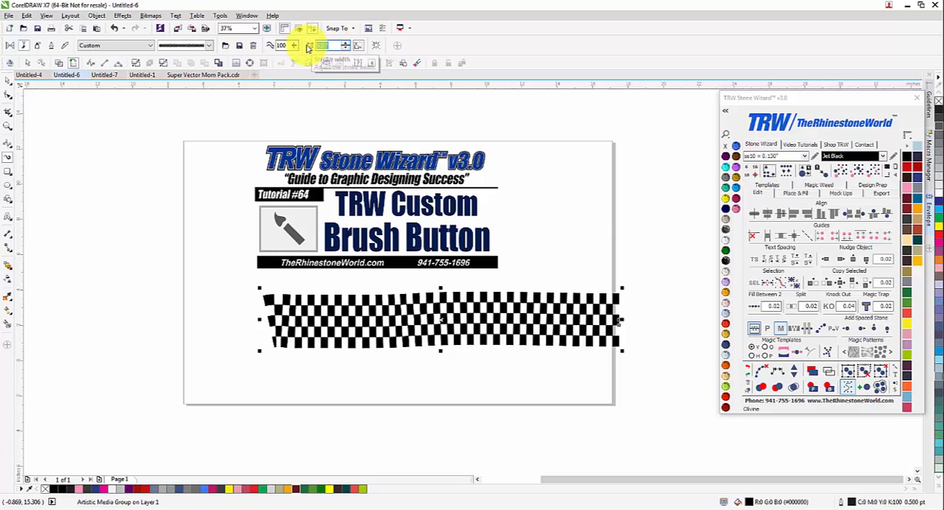
pyautogui.press('Return')
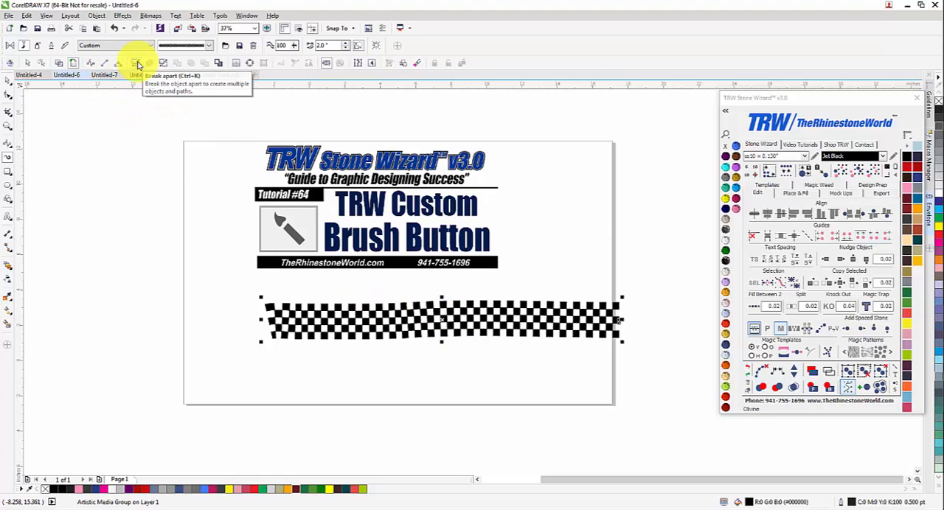
# Step: Break the checkered stroke apart and delete the thin path line running through its middle
pyautogui.click(137, 64)
pyautogui.click(219, 308)
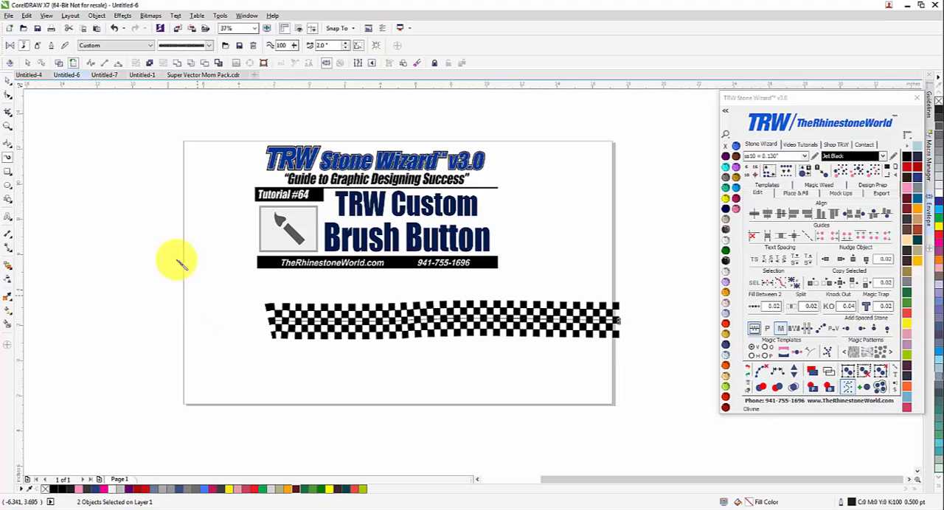
pyautogui.click(11, 84)
pyautogui.scroll(2, 294, 320)
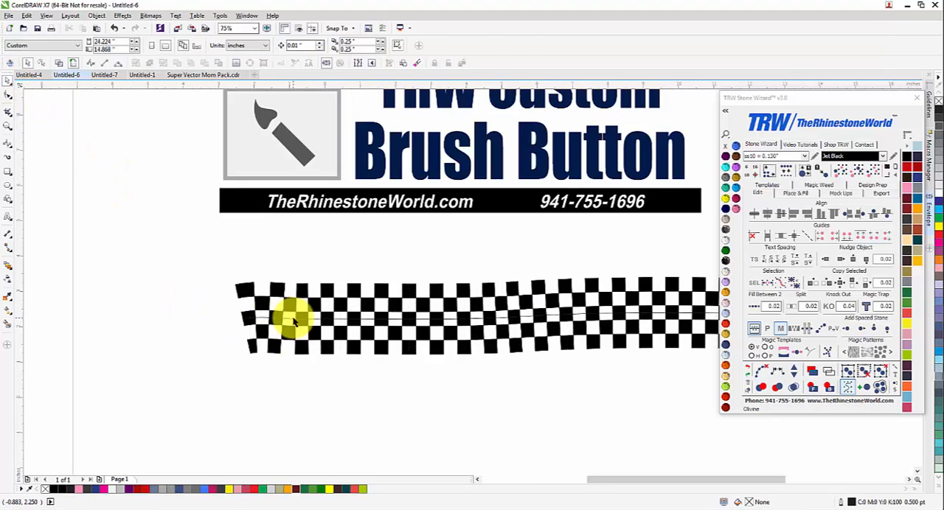
pyautogui.moveTo(293, 320); pyautogui.dragTo(270, 369)
pyautogui.press('Delete')
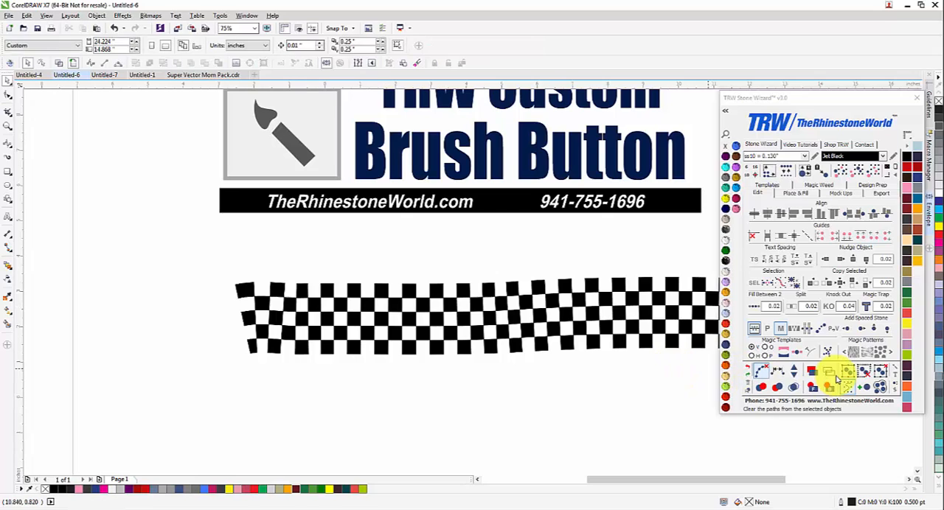
# Step: Inspect the outlines of the checkered band in wireframe view and delete the band
pyautogui.click(831, 374)
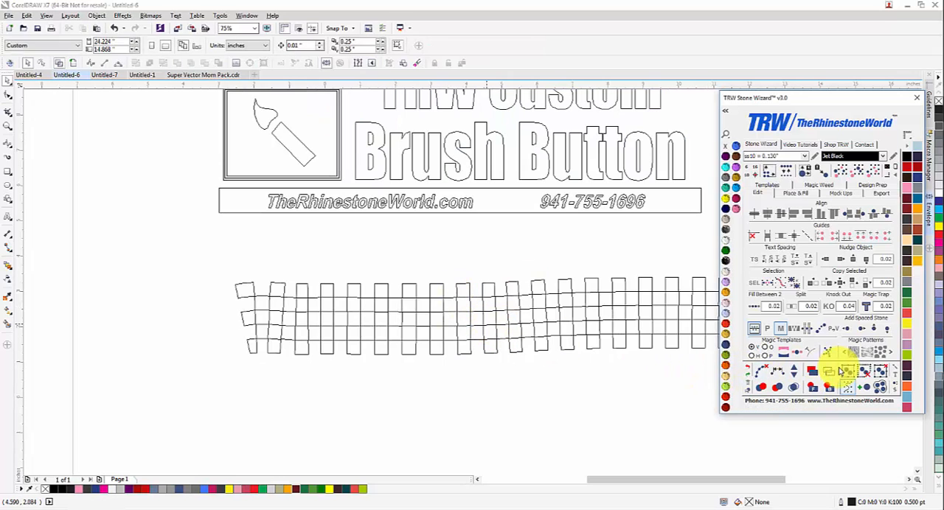
pyautogui.moveTo(531, 316); pyautogui.dragTo(383, 331)
pyautogui.scroll(-2, 390, 346)
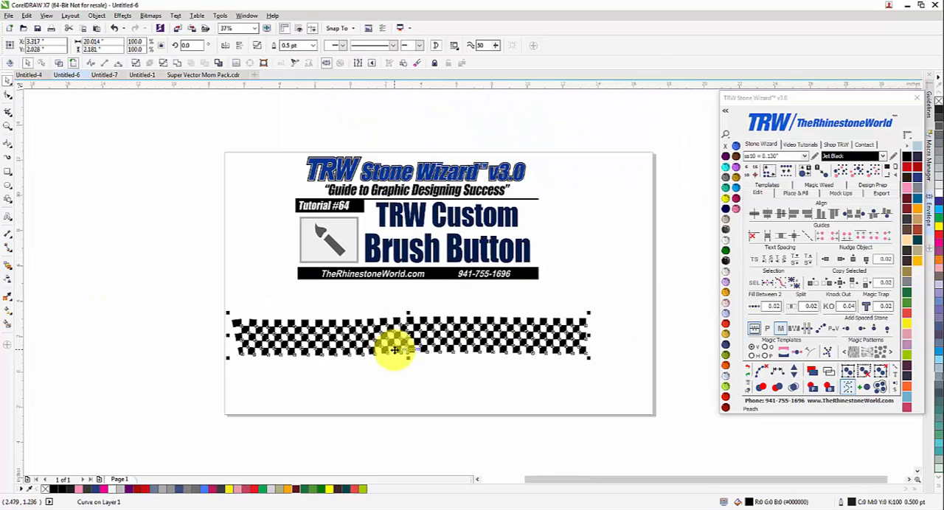
pyautogui.press('Delete')
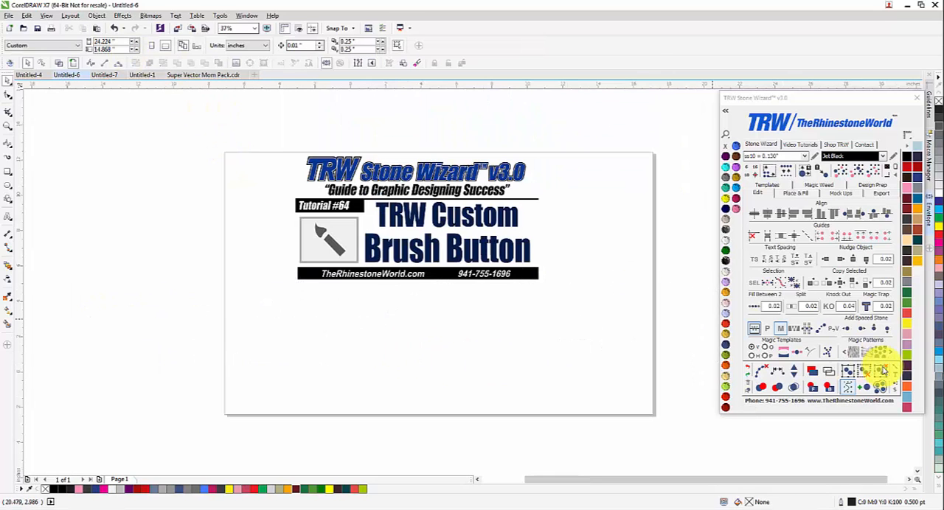
# Step: Open the custom TRW brushes for the Artistic Media tool and choose the red baseball-stitch brush
pyautogui.click(897, 370)
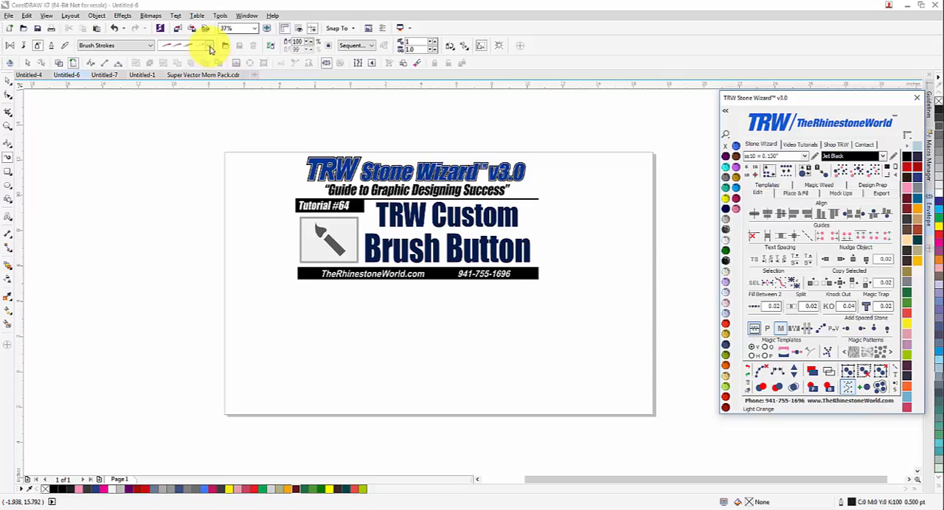
pyautogui.click(16, 45)
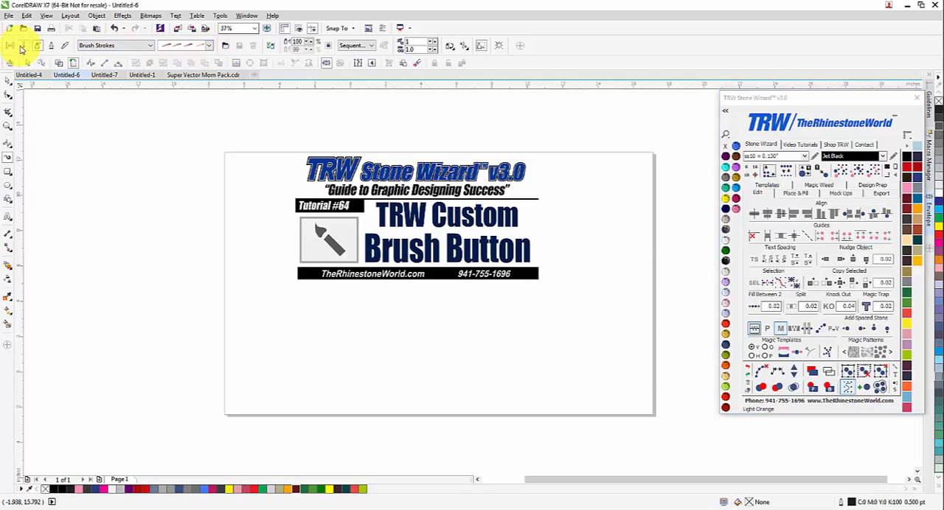
pyautogui.click(210, 46)
pyautogui.click(196, 128)
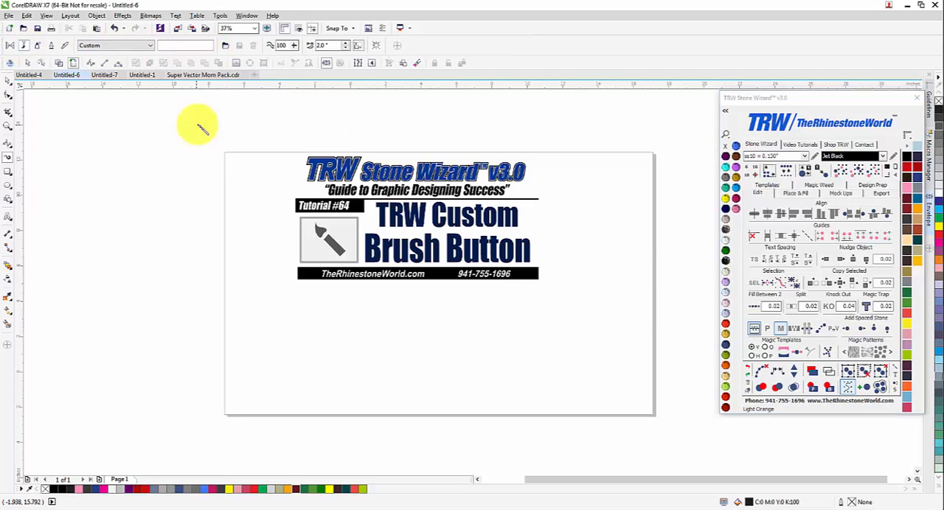
pyautogui.scroll(-1, 443, 219)
pyautogui.scroll(1, 420, 234)
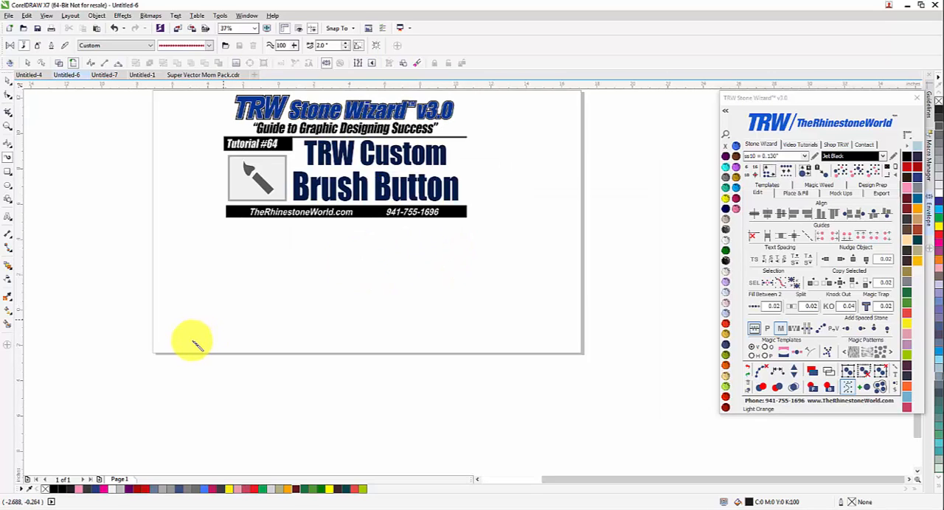
# Step: Try the baseball-stitch brush with one arched stroke and two upright curved strokes, removing all of them
pyautogui.moveTo(205, 336)
pyautogui.mouseDown()
pyautogui.moveTo(393, 311)
pyautogui.moveTo(468, 359)
pyautogui.mouseUp()
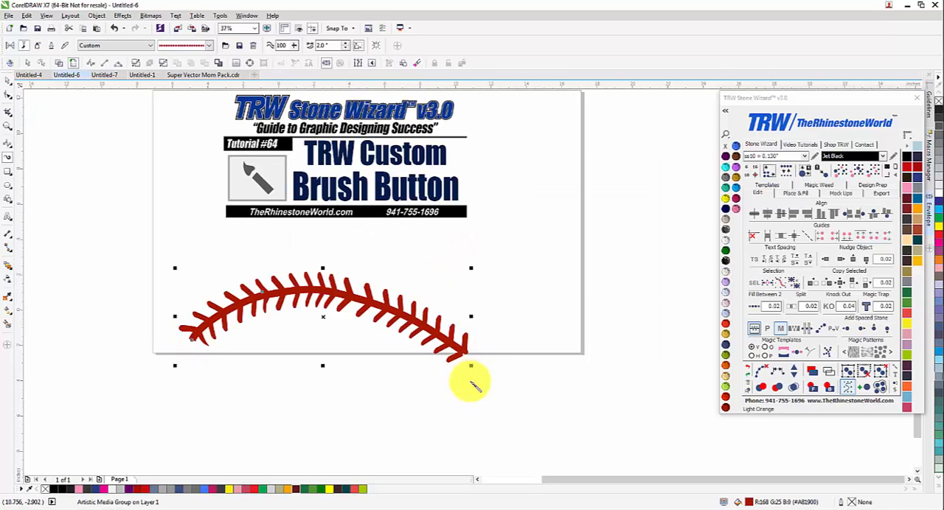
pyautogui.press('Delete')
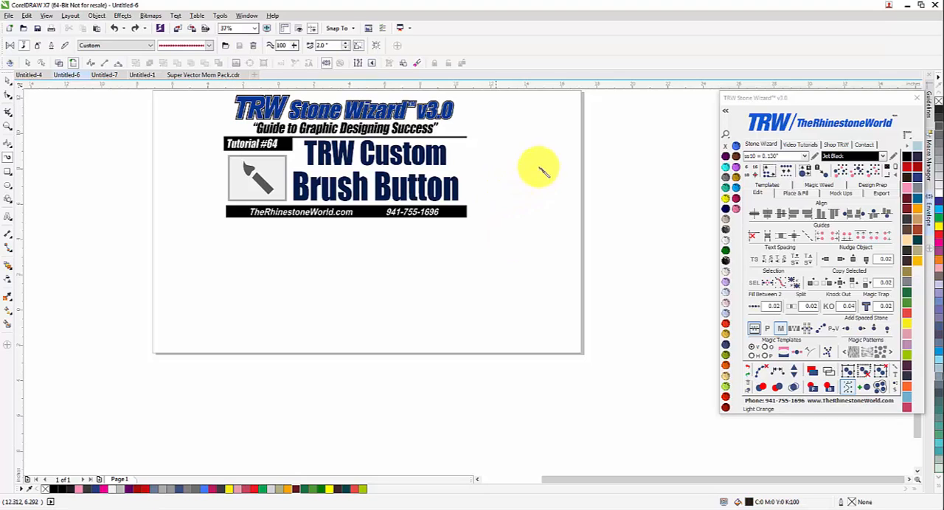
pyautogui.moveTo(563, 356); pyautogui.dragTo(560, 382)
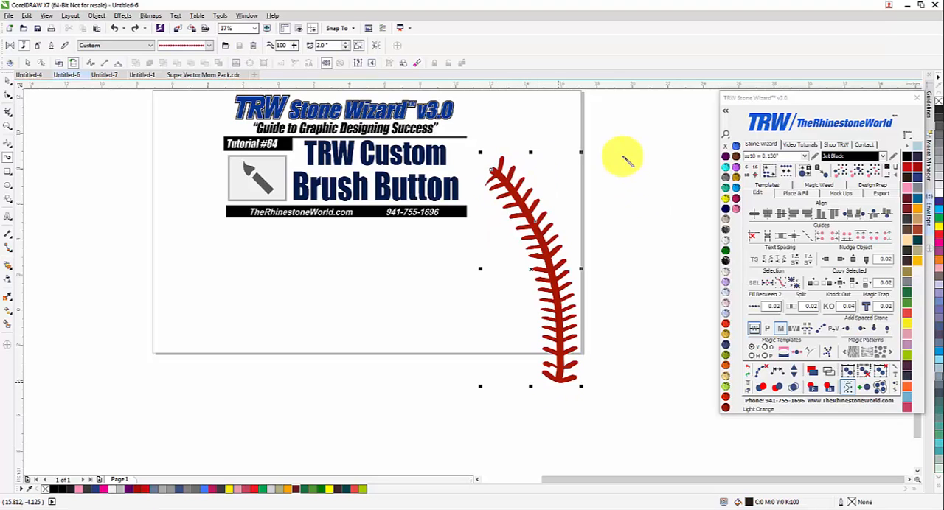
pyautogui.moveTo(630, 139)
pyautogui.mouseDown()
pyautogui.moveTo(609, 220)
pyautogui.moveTo(624, 315)
pyautogui.moveTo(653, 365)
pyautogui.mouseUp()
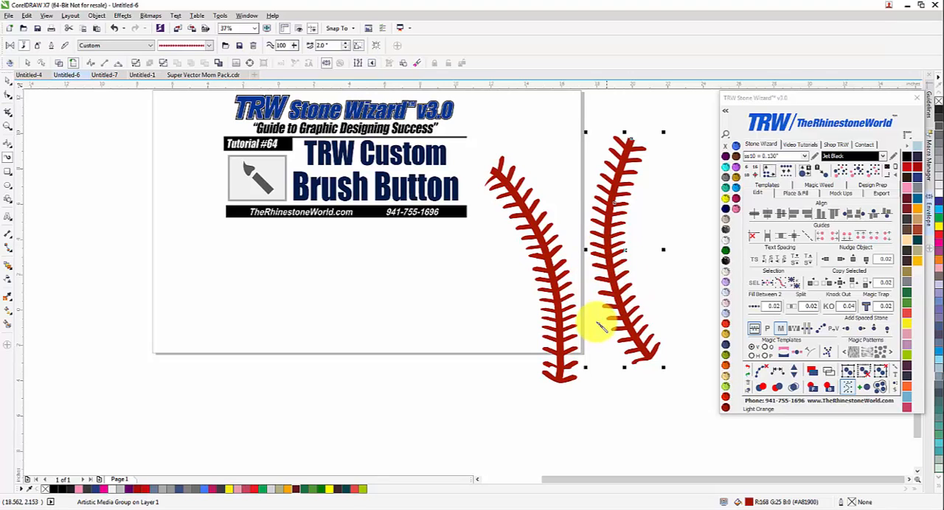
pyautogui.hotkey('ctrl', 'z')
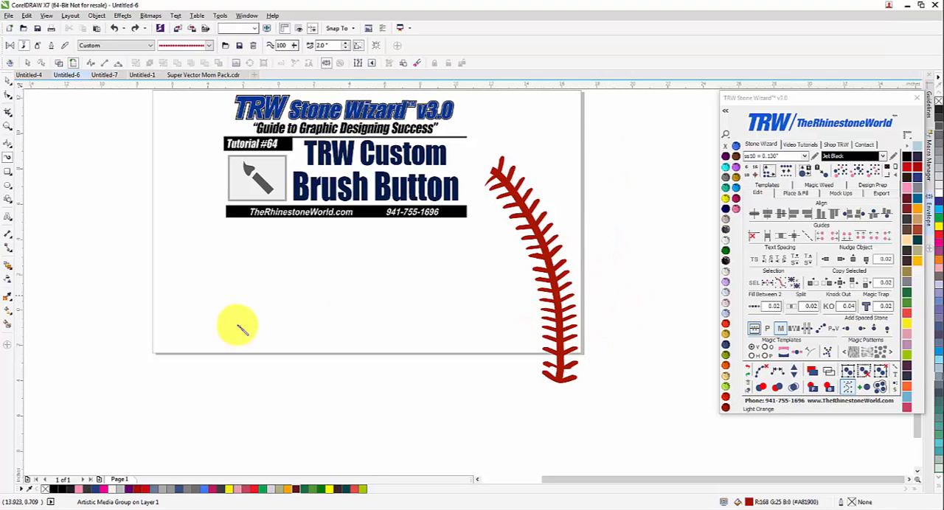
pyautogui.hotkey('ctrl', 'z')
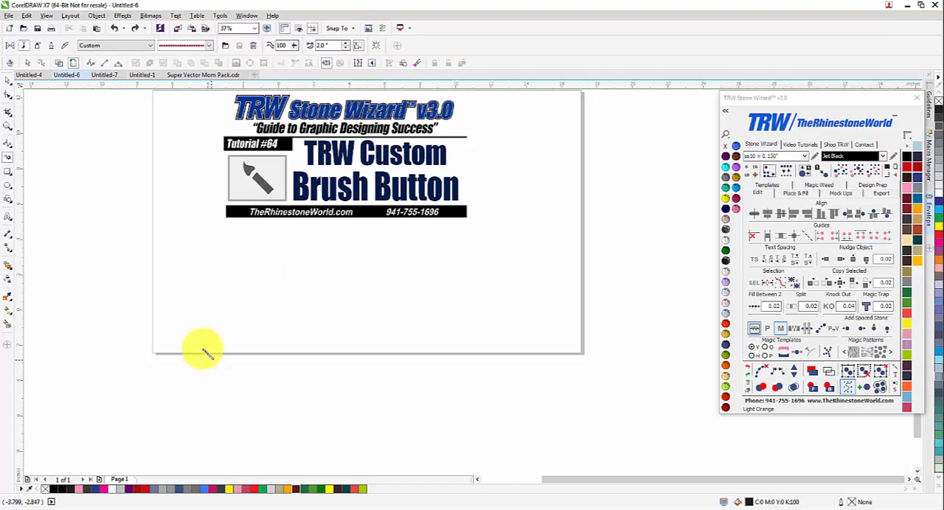
# Step: Draw a wavy baseball-stitch stroke below the title block, break it apart and move its path line below the stitching
pyautogui.moveTo(203, 345)
pyautogui.mouseDown()
pyautogui.moveTo(339, 286)
pyautogui.moveTo(489, 339)
pyautogui.moveTo(544, 340)
pyautogui.moveTo(614, 309)
pyautogui.mouseUp()
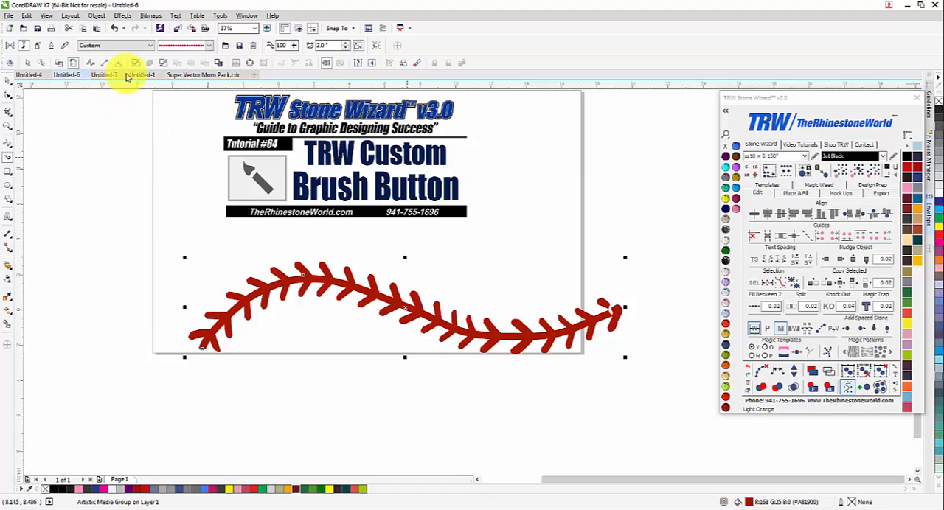
pyautogui.click(8, 79)
pyautogui.moveTo(270, 288); pyautogui.dragTo(272, 359)
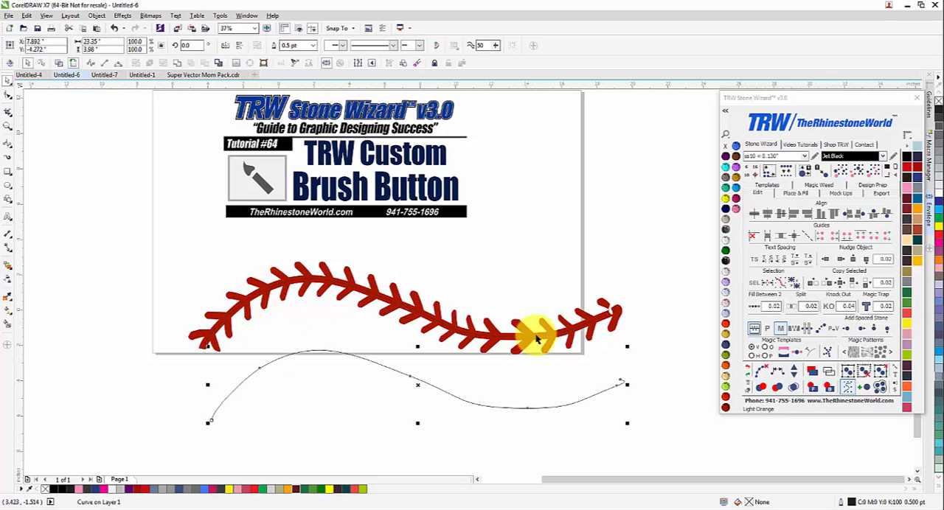
# Step: Try repositioning the separated red stitching and undo the last moves
pyautogui.moveTo(528, 338); pyautogui.dragTo(478, 329)
pyautogui.scroll(2, 400, 280)
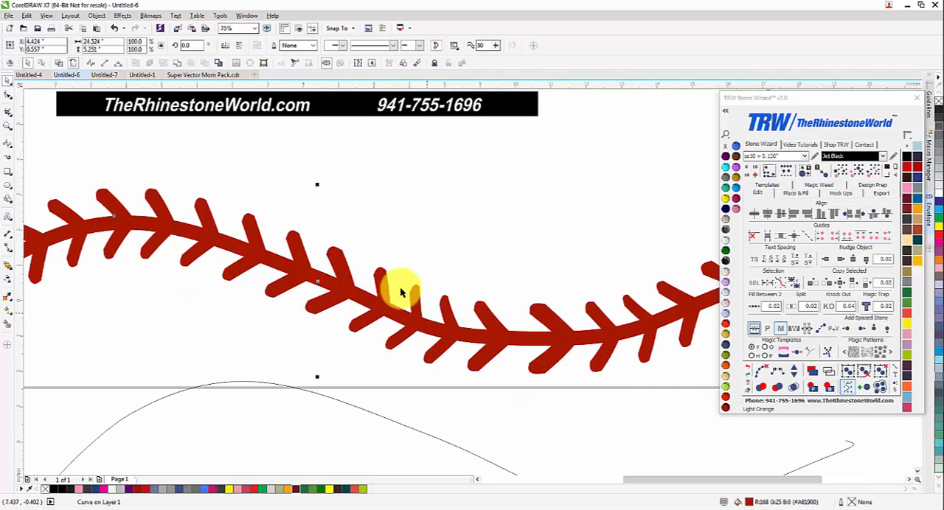
pyautogui.hotkey('ctrl', 'z')
pyautogui.hotkey('ctrl', 'z')
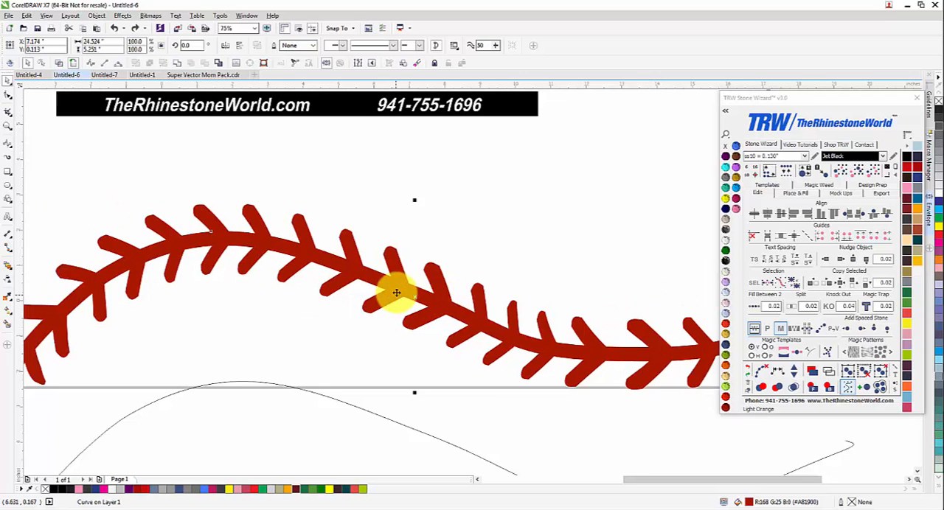
# Step: Delete the red stitching and its separated path line from the page
pyautogui.scroll(-1, 397, 289)
pyautogui.click(397, 287)
pyautogui.press('Delete')
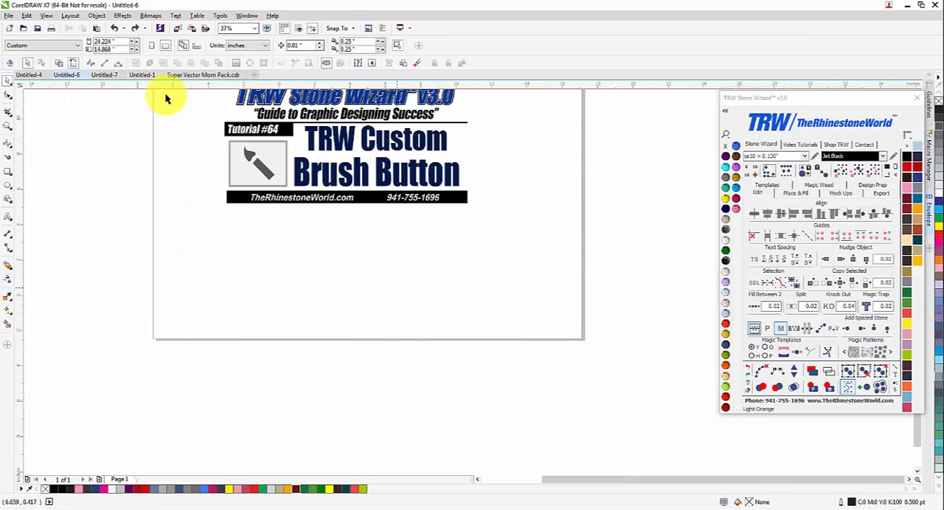
# Step: Choose the black flame-like brush from the custom TRW brushes and draw an arched stroke below the title block
pyautogui.click(891, 365)
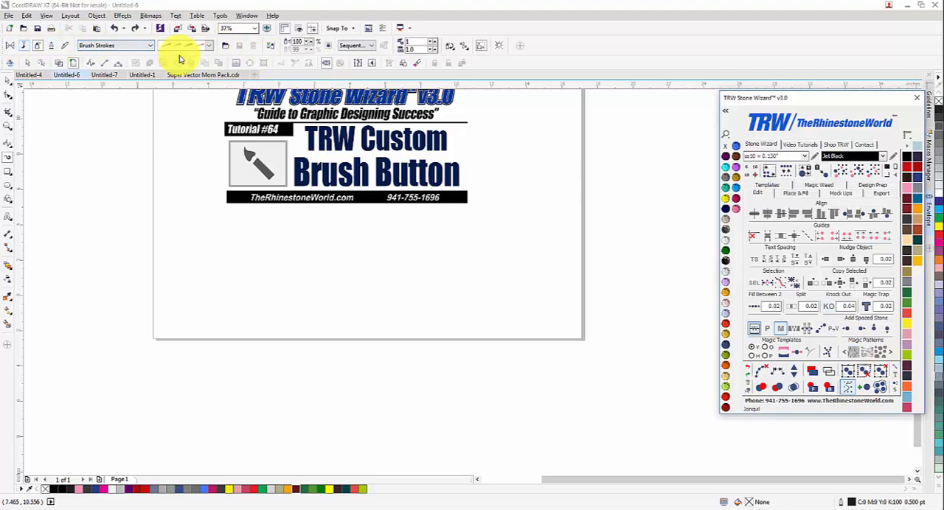
pyautogui.click(209, 45)
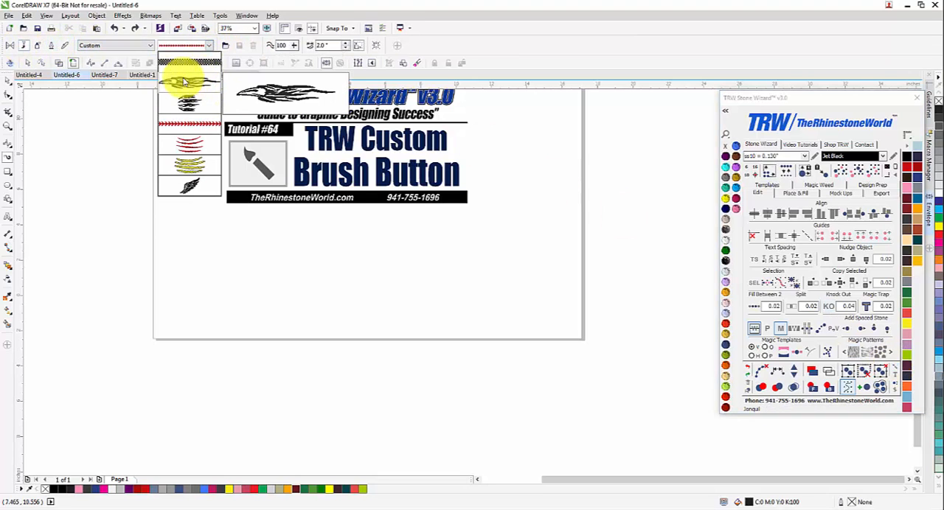
pyautogui.click(179, 83)
pyautogui.moveTo(216, 318)
pyautogui.mouseDown()
pyautogui.moveTo(243, 295)
pyautogui.moveTo(361, 263)
pyautogui.mouseUp()
pyautogui.moveTo(441, 275); pyautogui.dragTo(442, 272)
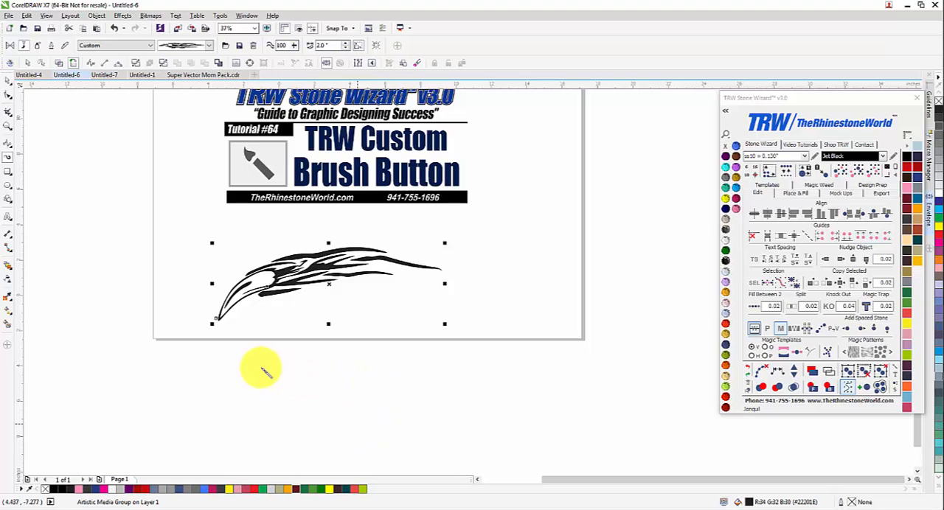
# Step: Draw one straight flame-like stroke below the page and four curved ones clustered around the page's lower-right corner
pyautogui.moveTo(261, 368); pyautogui.dragTo(452, 363)
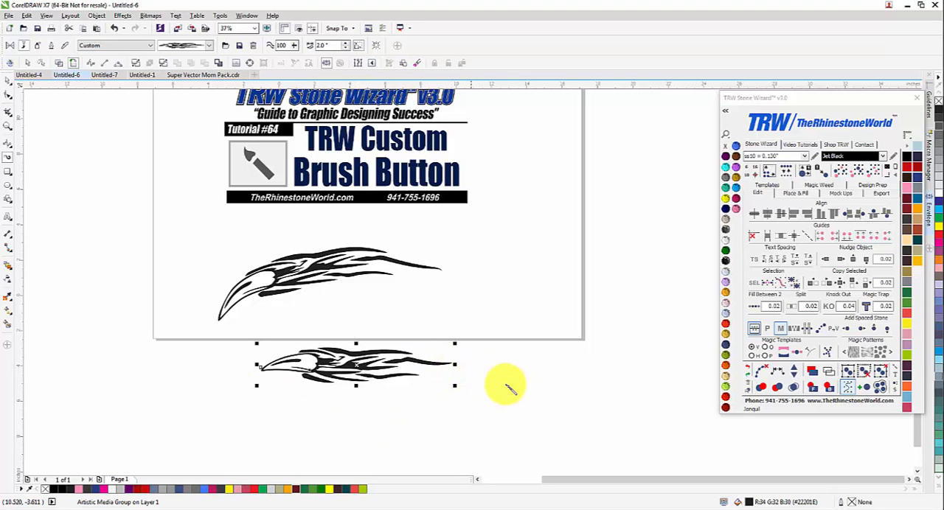
pyautogui.moveTo(505, 383)
pyautogui.mouseDown()
pyautogui.moveTo(541, 340)
pyautogui.moveTo(632, 333)
pyautogui.moveTo(659, 345)
pyautogui.mouseUp()
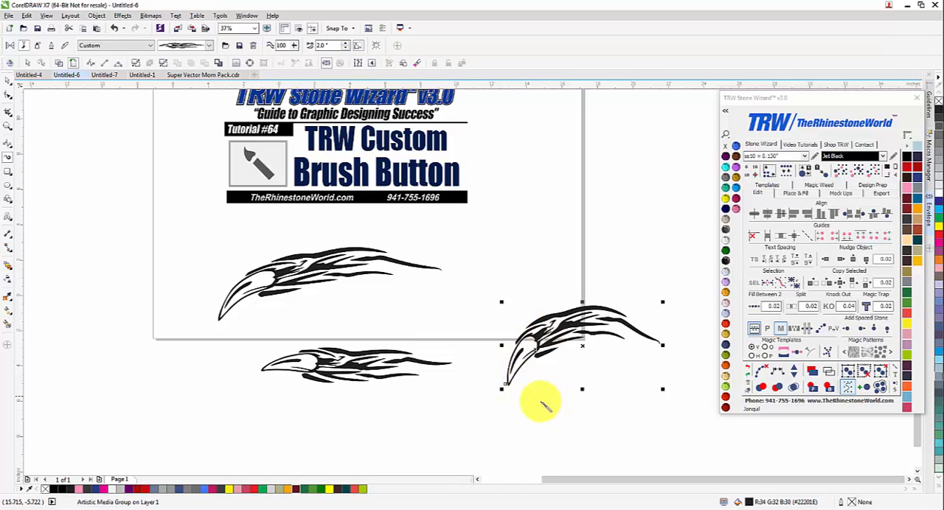
pyautogui.moveTo(542, 403)
pyautogui.mouseDown()
pyautogui.moveTo(557, 384)
pyautogui.moveTo(648, 363)
pyautogui.mouseUp()
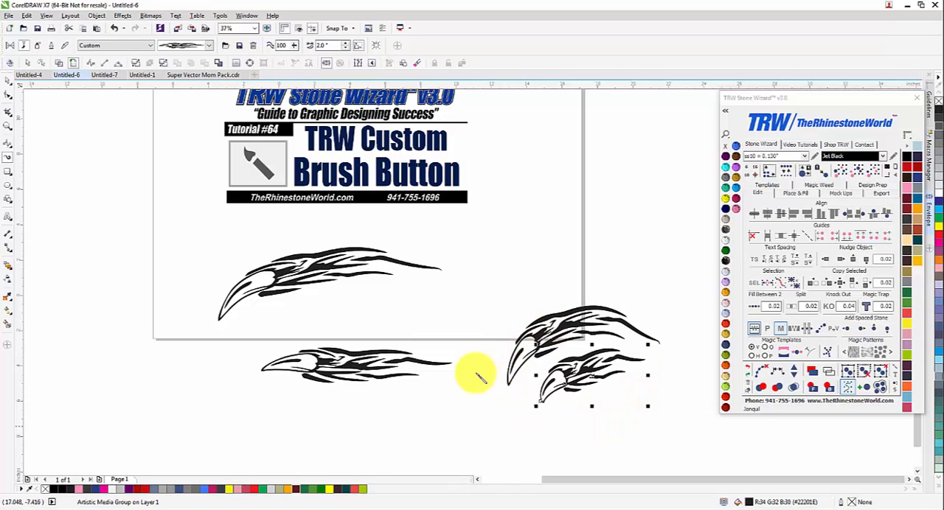
pyautogui.moveTo(475, 374)
pyautogui.mouseDown()
pyautogui.moveTo(524, 317)
pyautogui.moveTo(612, 277)
pyautogui.mouseUp()
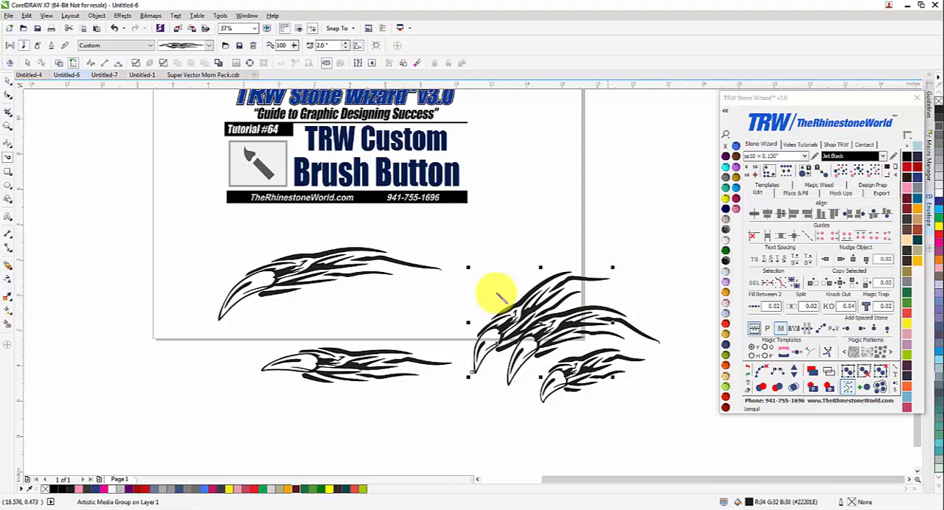
pyautogui.moveTo(448, 345)
pyautogui.mouseDown()
pyautogui.moveTo(533, 255)
pyautogui.moveTo(573, 241)
pyautogui.mouseUp()
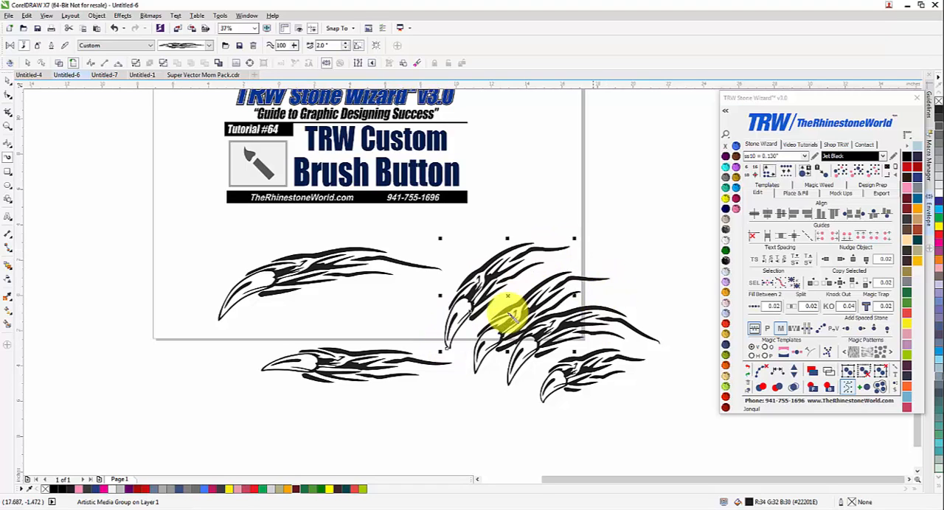
# Step: Undo the flame-like strokes drawn on and around the page
pyautogui.hotkey('ctrl', 'z')
pyautogui.hotkey('ctrl', 'z')
pyautogui.hotkey('ctrl', 'z')
pyautogui.hotkey('ctrl', 'z')
pyautogui.hotkey('ctrl', 'z')
pyautogui.hotkey('ctrl', 'z')
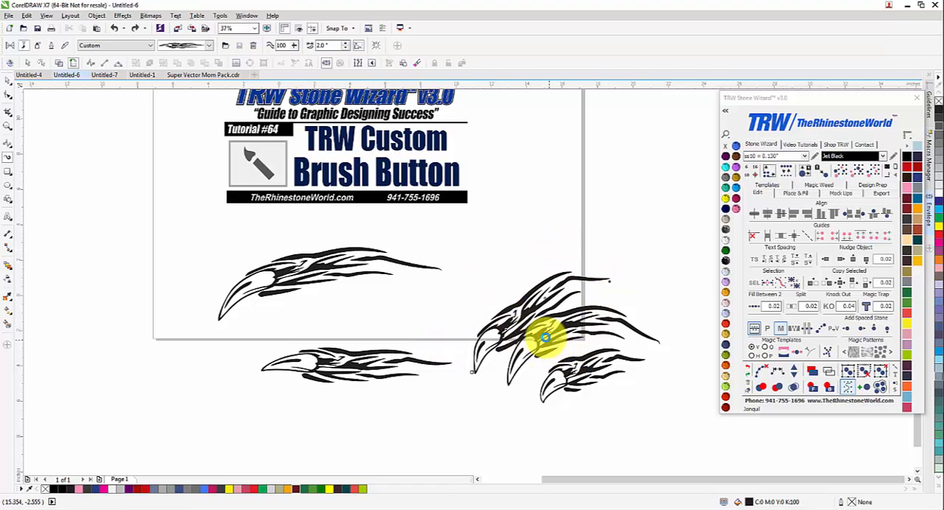
# Step: Choose the black four-claw brush from the custom brushes and draw one arched stroke below the title block
pyautogui.click(211, 48)
pyautogui.click(196, 98)
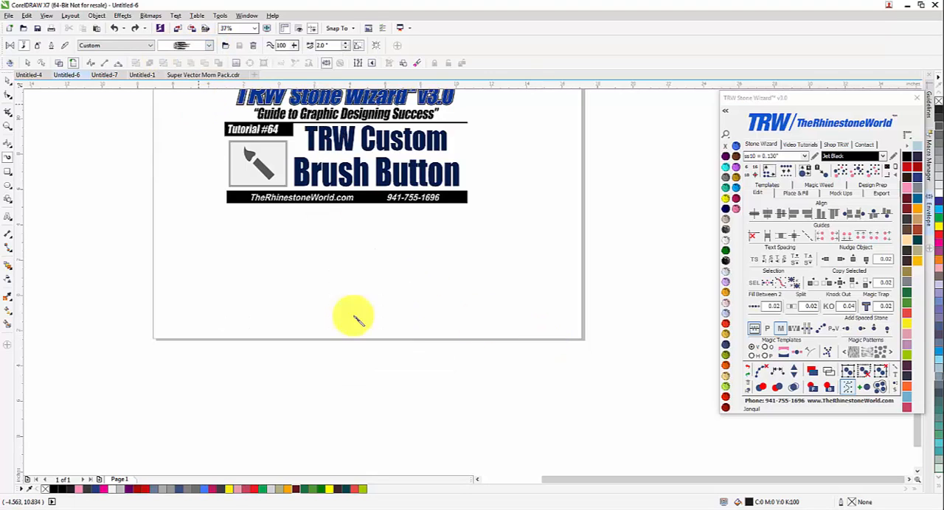
pyautogui.moveTo(415, 279); pyautogui.dragTo(417, 277)
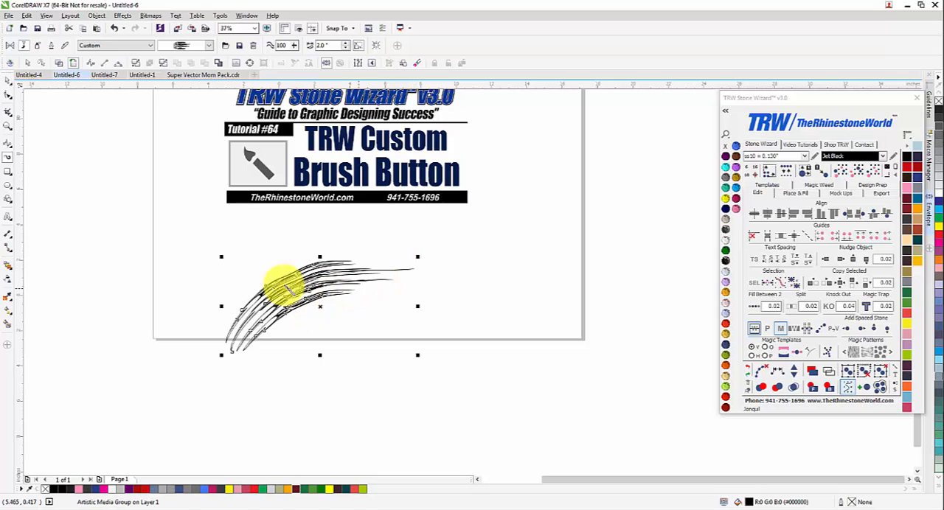
# Step: Widen the four-claw stroke by setting its stroke width to 5 inches and increasing it to 7 inches
pyautogui.scroll(2, 250, 304)
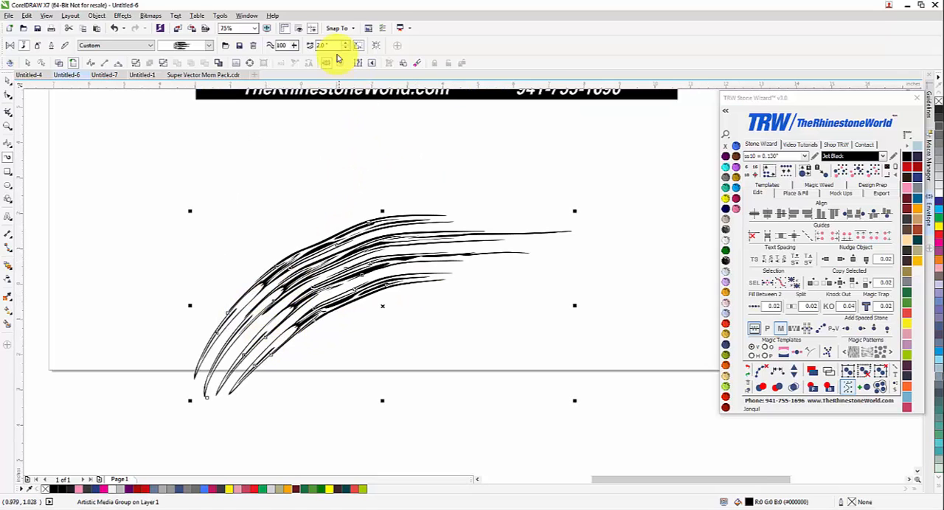
pyautogui.write('5')
pyautogui.press('Return')
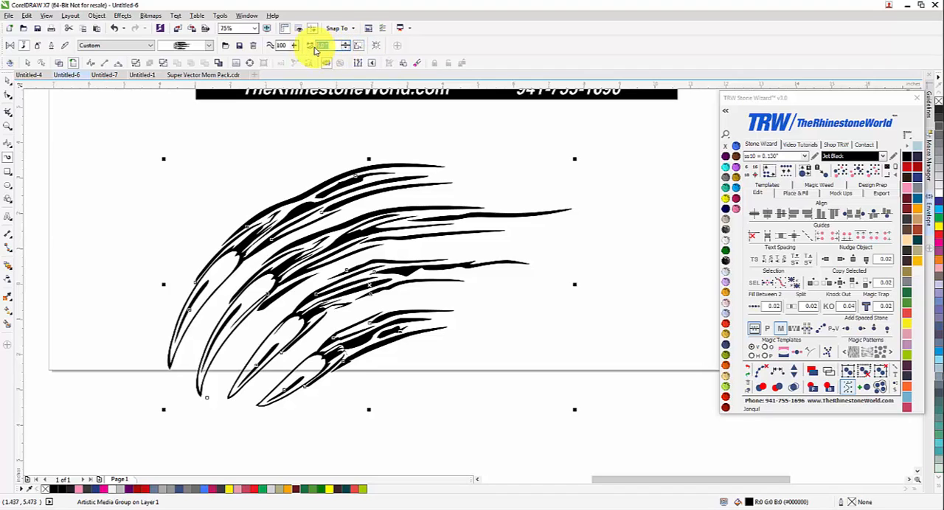
pyautogui.write('7')
pyautogui.press('Return')
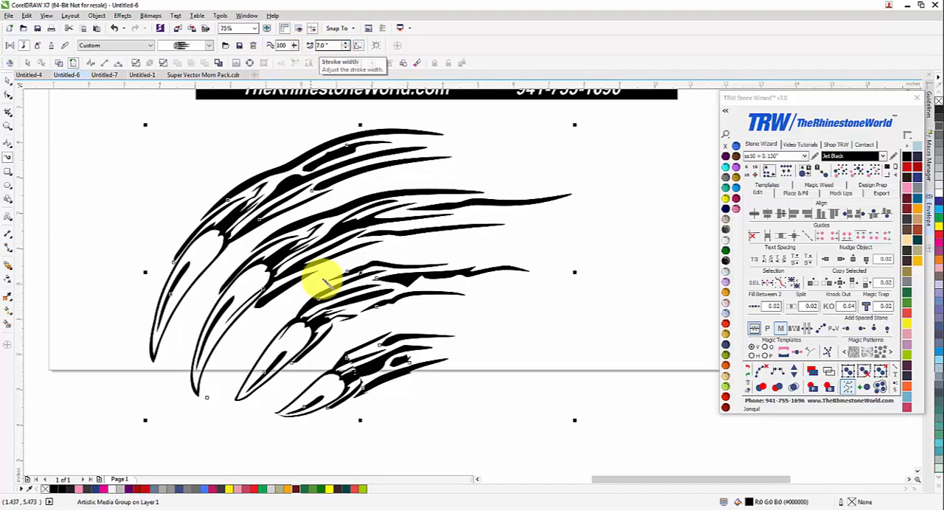
# Step: Draw two more four-claw strokes, one across the page's lower-right corner and one below the page
pyautogui.scroll(-3, 320, 274)
pyautogui.press('Escape')
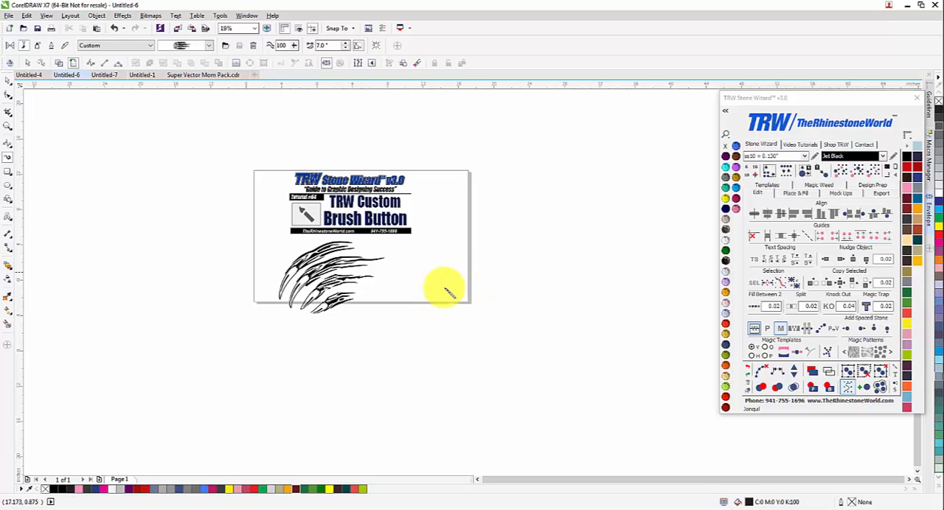
pyautogui.moveTo(424, 303); pyautogui.dragTo(422, 304)
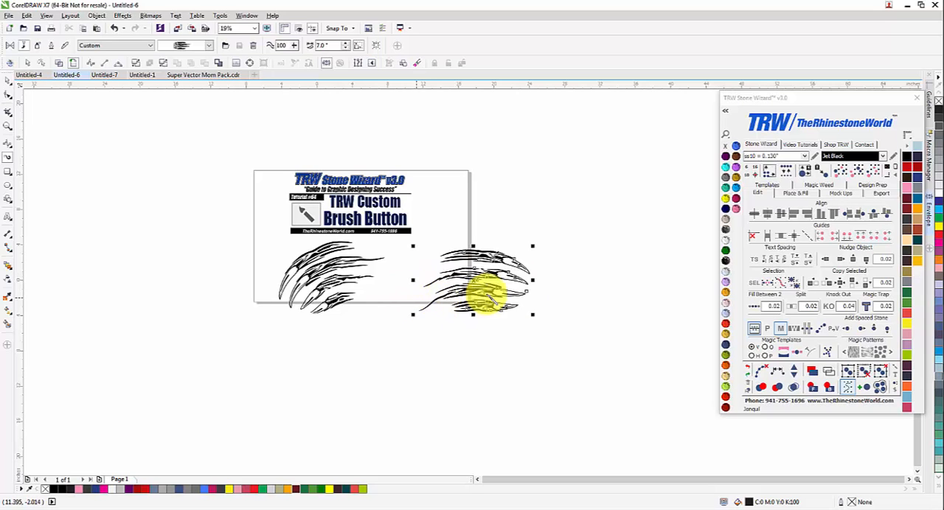
pyautogui.scroll(2, 483, 295)
pyautogui.scroll(-2, 483, 299)
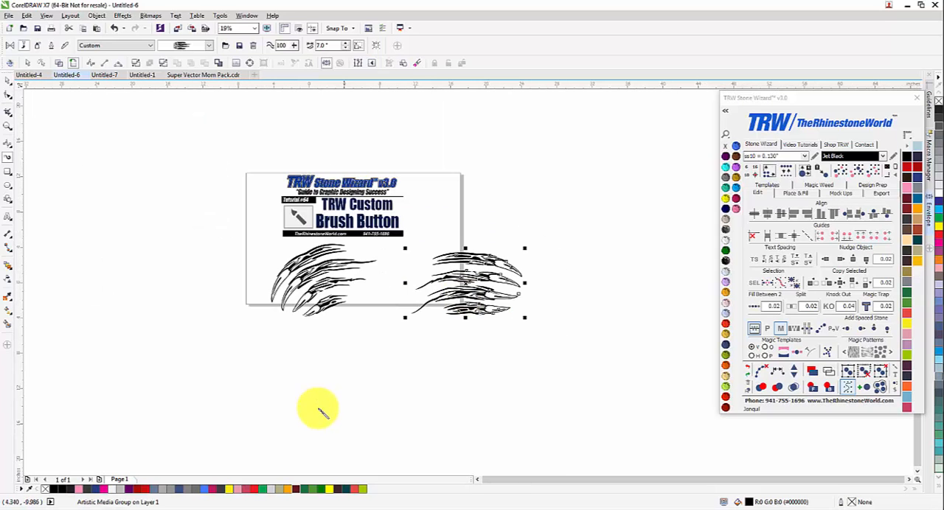
pyautogui.moveTo(317, 411)
pyautogui.mouseDown()
pyautogui.moveTo(338, 376)
pyautogui.moveTo(408, 369)
pyautogui.mouseUp()
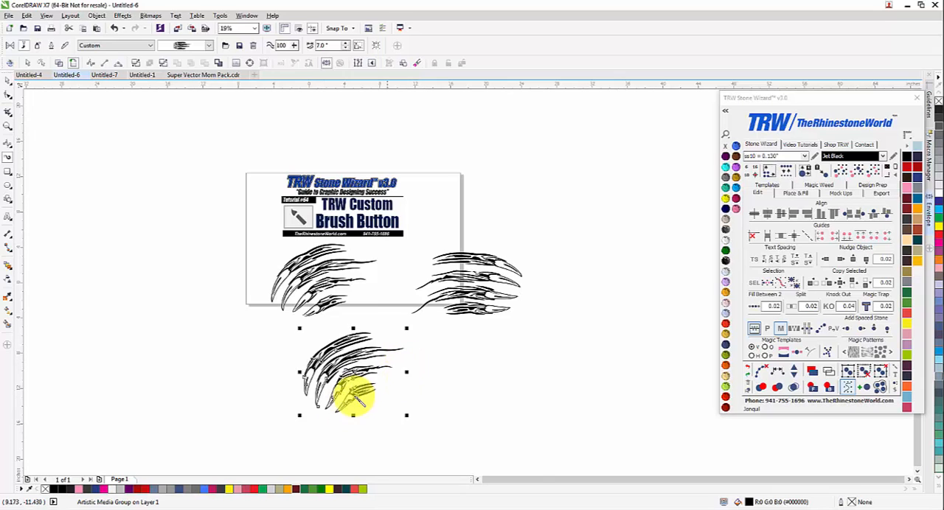
# Step: Break apart the four-claw stroke below the page and delete its separated path line
pyautogui.scroll(2, 342, 402)
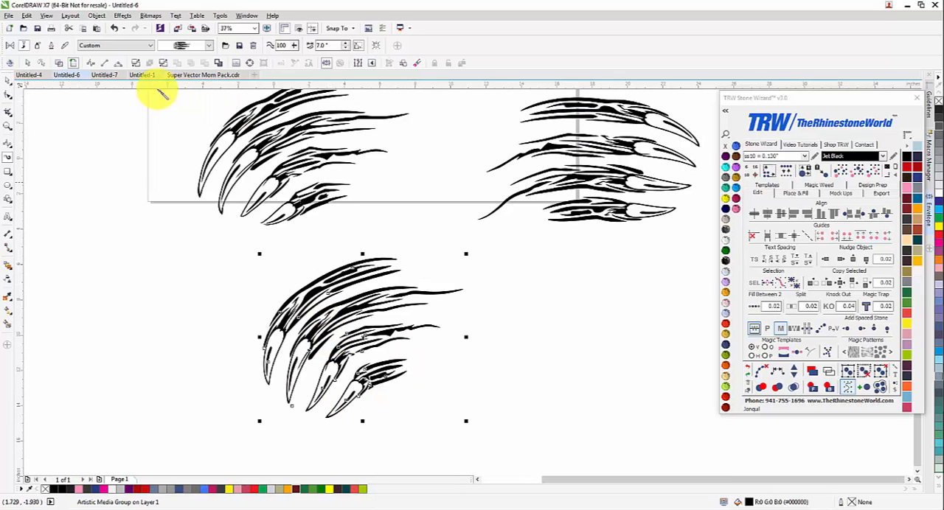
pyautogui.click(135, 65)
pyautogui.moveTo(154, 292); pyautogui.dragTo(193, 308)
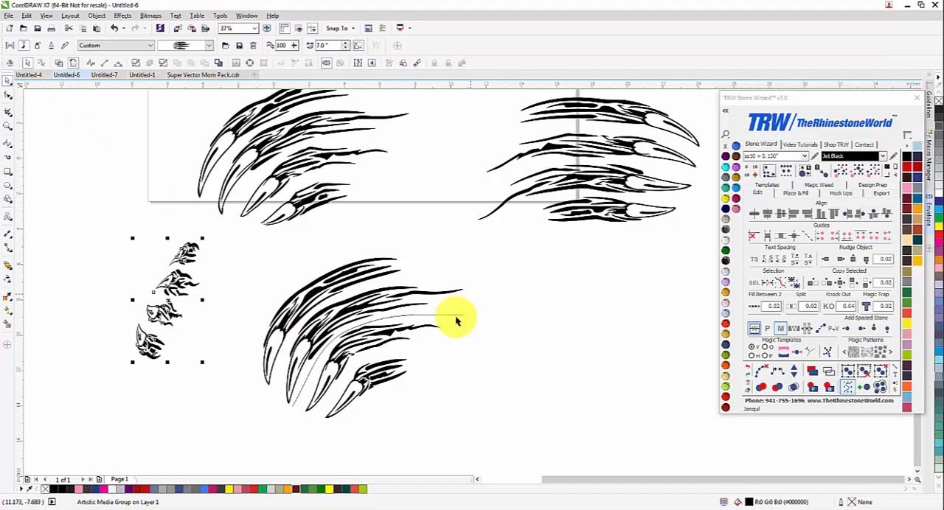
pyautogui.moveTo(453, 317); pyautogui.dragTo(443, 349)
pyautogui.press('Delete')
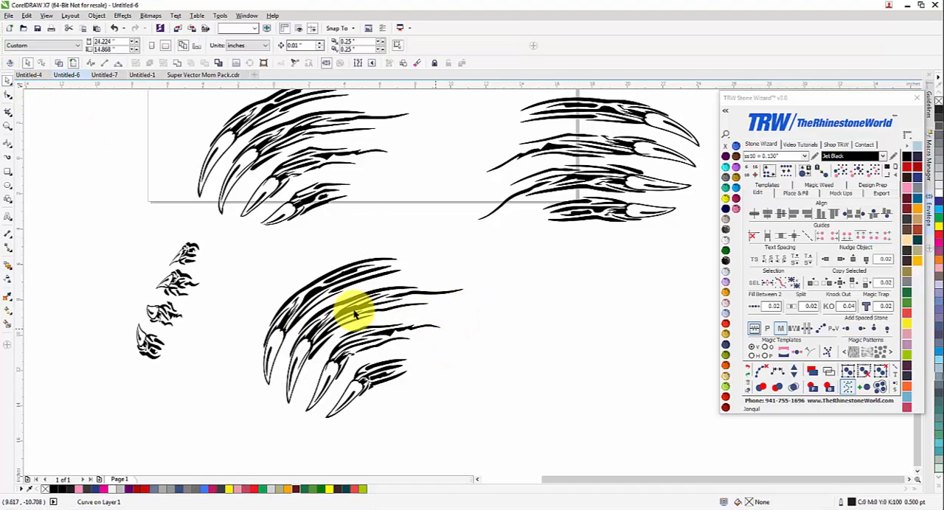
# Step: Examine the outlines of the separated claw group in wireframe view, and return to the filled view
pyautogui.click(355, 311)
pyautogui.click(832, 372)
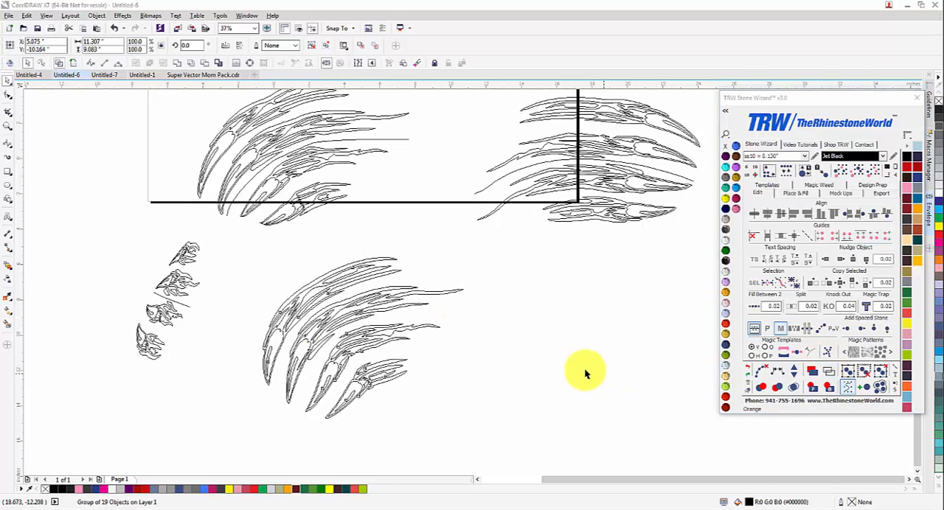
pyautogui.click(585, 373)
pyautogui.scroll(2, 303, 364)
pyautogui.scroll(-1, 402, 299)
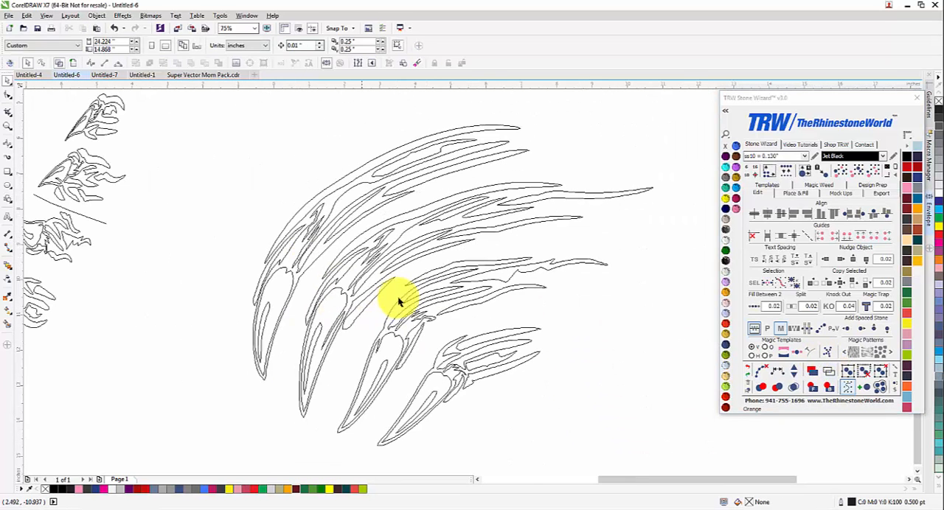
pyautogui.click(809, 373)
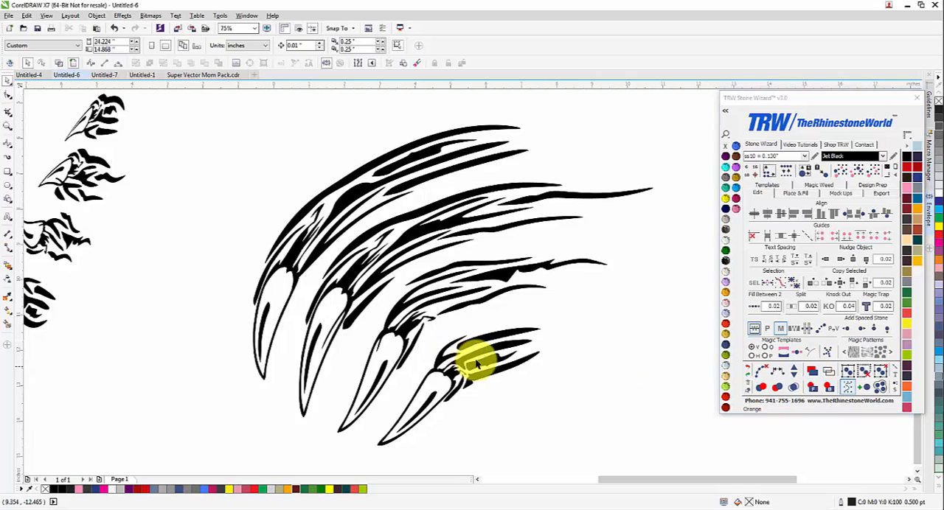
# Step: Select all the claw strokes on and around the page and delete them
pyautogui.scroll(-3, 474, 362)
pyautogui.moveTo(384, 290); pyautogui.dragTo(386, 286)
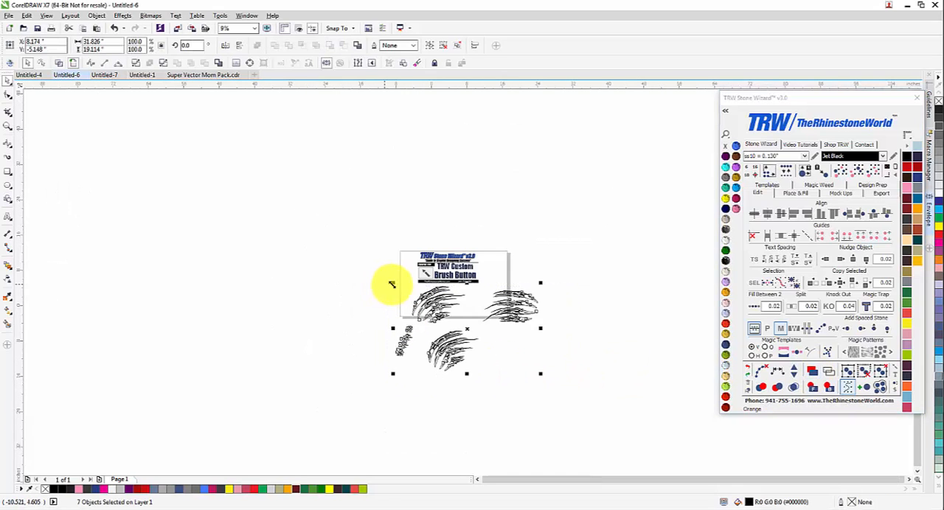
pyautogui.press('Delete')
pyautogui.scroll(1, 467, 297)
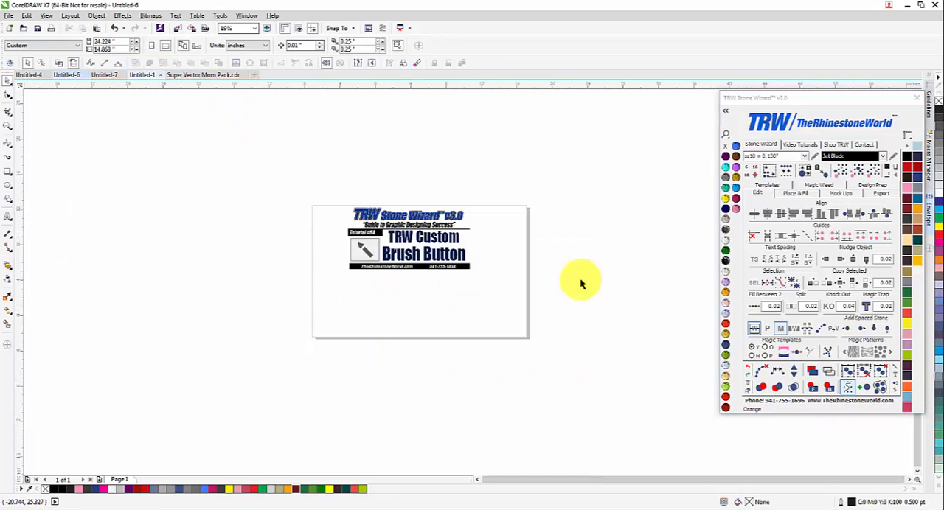
# Step: Restart the brush tool with the red scratch-mark custom brush and draw one stroke below the title block
pyautogui.click(898, 371)
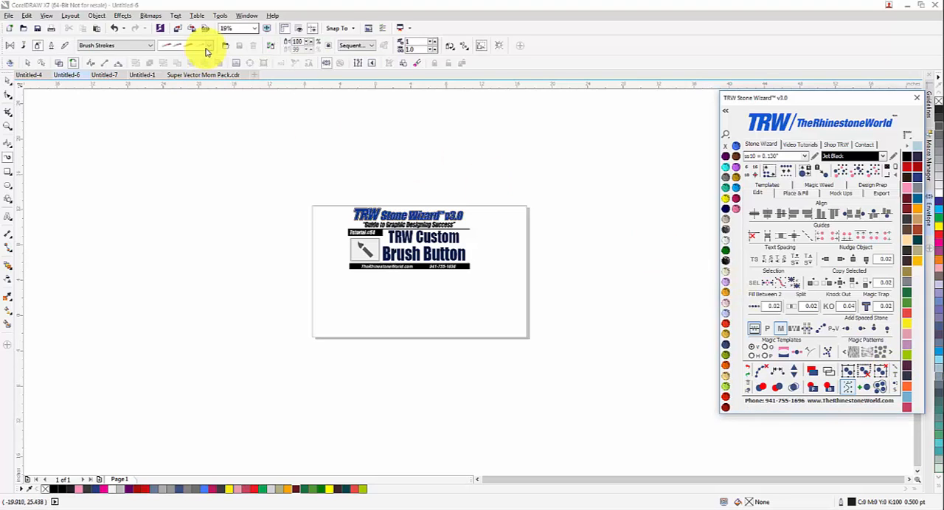
pyautogui.click(26, 47)
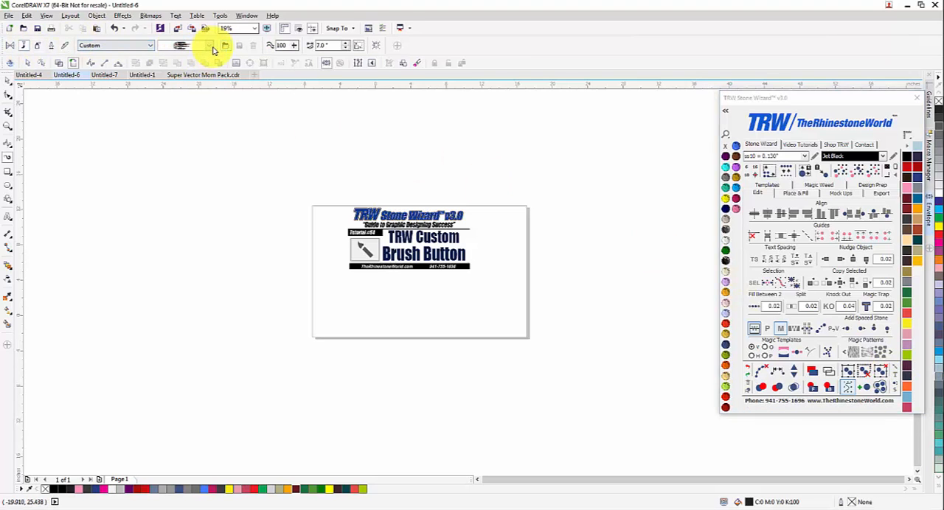
pyautogui.click(210, 45)
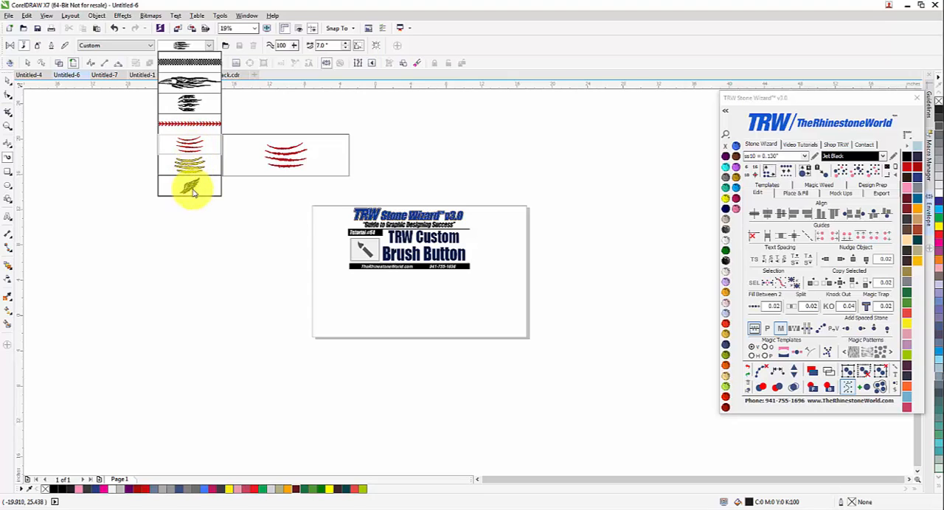
pyautogui.click(187, 146)
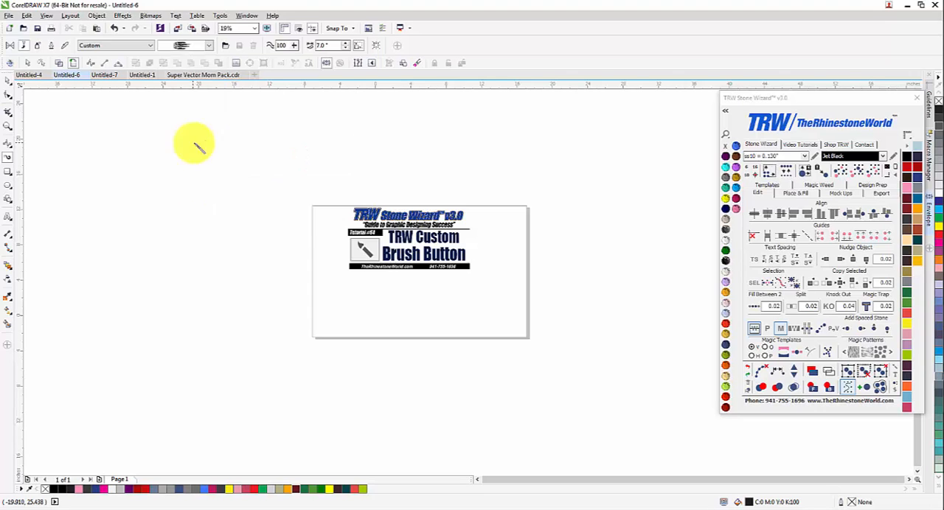
pyautogui.moveTo(463, 309); pyautogui.dragTo(465, 311)
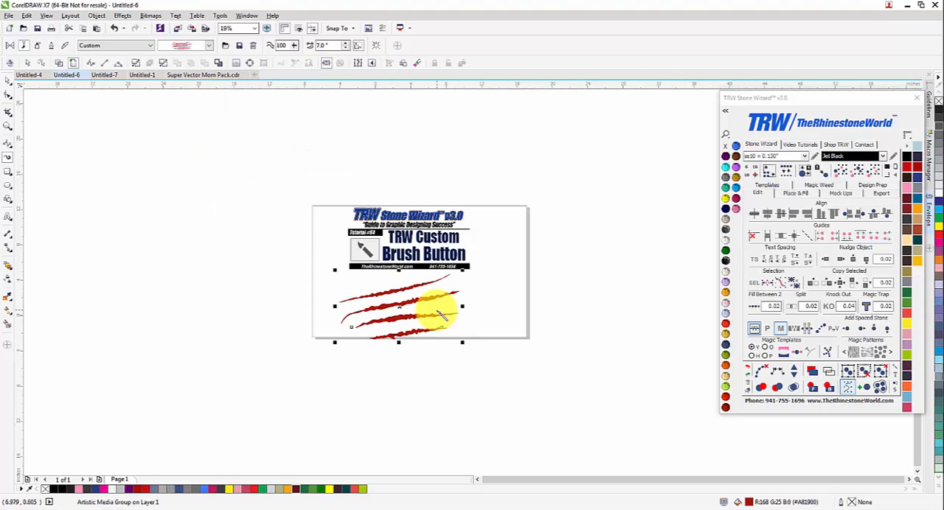
# Step: Change the red scratch stroke to the yellow black-outlined scratch brush and delete it after viewing it
pyautogui.scroll(2, 412, 306)
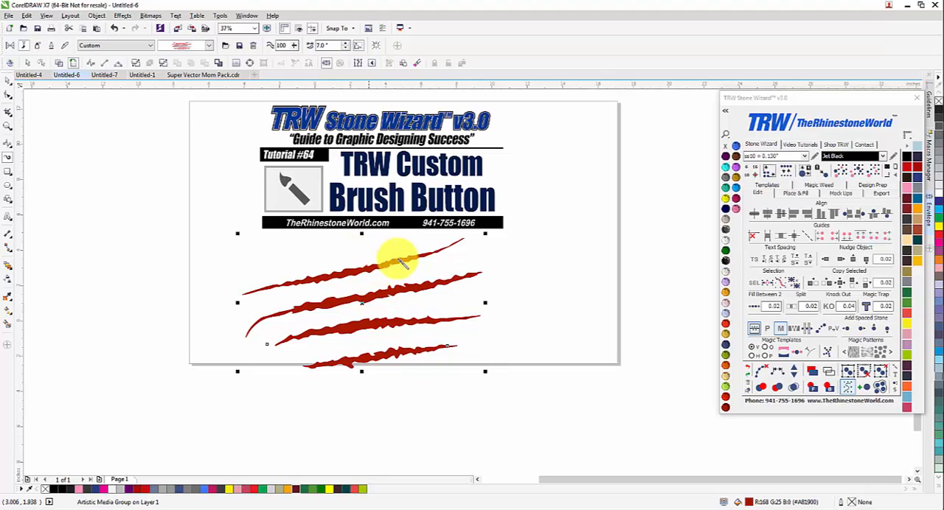
pyautogui.scroll(-2, 372, 288)
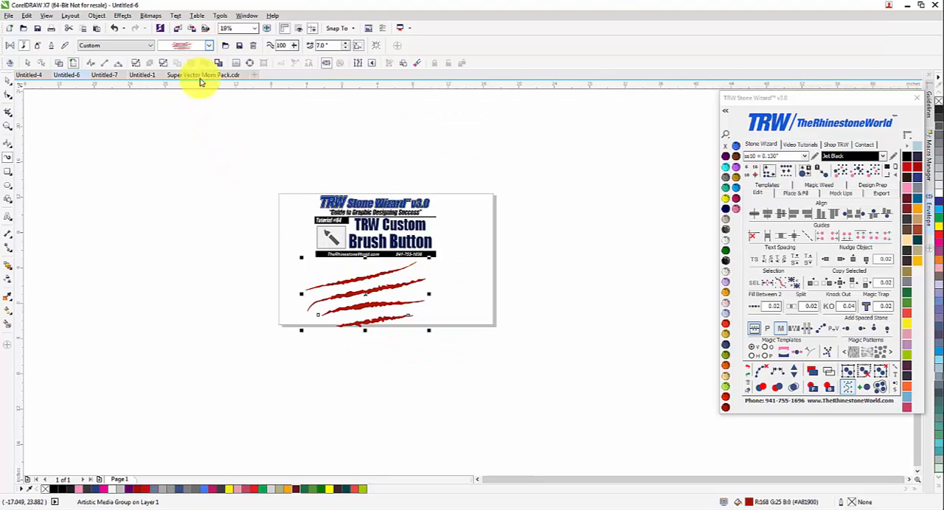
pyautogui.click(185, 45)
pyautogui.click(189, 162)
pyautogui.scroll(2, 353, 325)
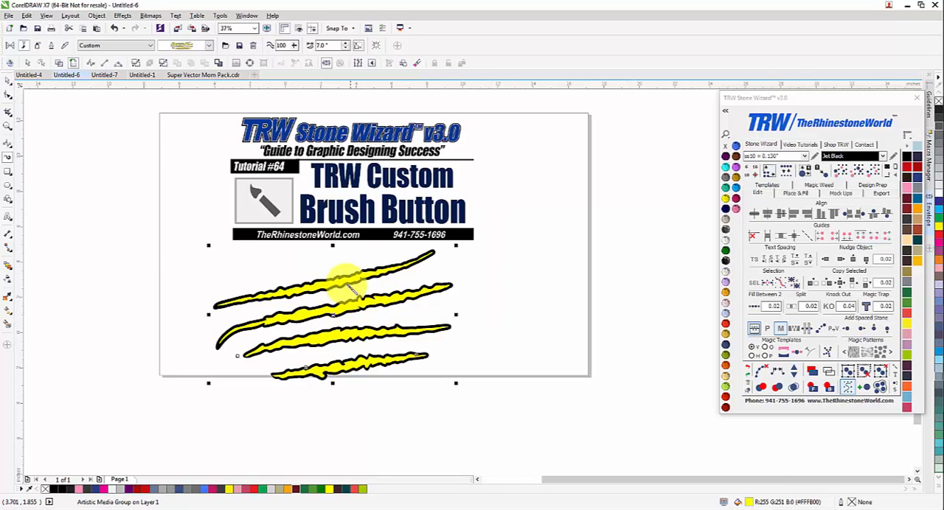
pyautogui.scroll(-2, 352, 290)
pyautogui.press('Delete')
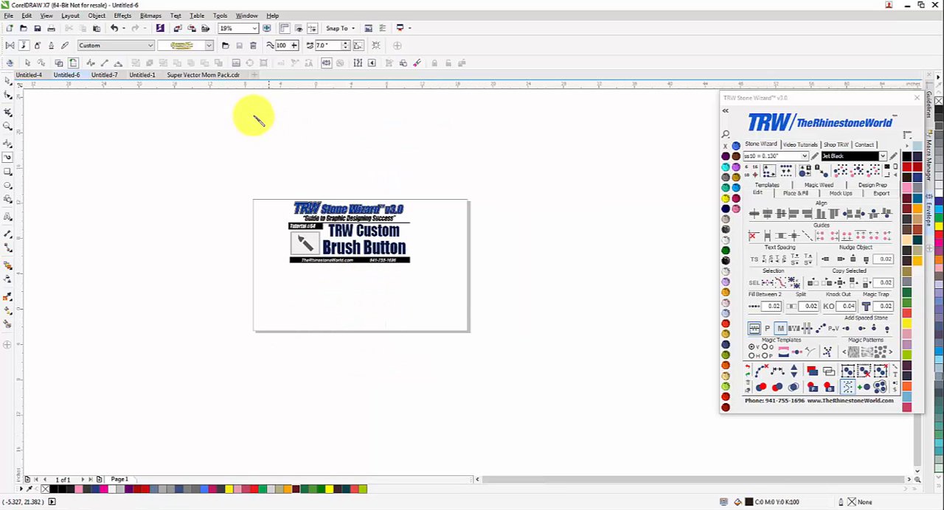
# Step: Choose the black wing brush from the custom brushes and draw one wing below the title block
pyautogui.click(209, 46)
pyautogui.click(189, 185)
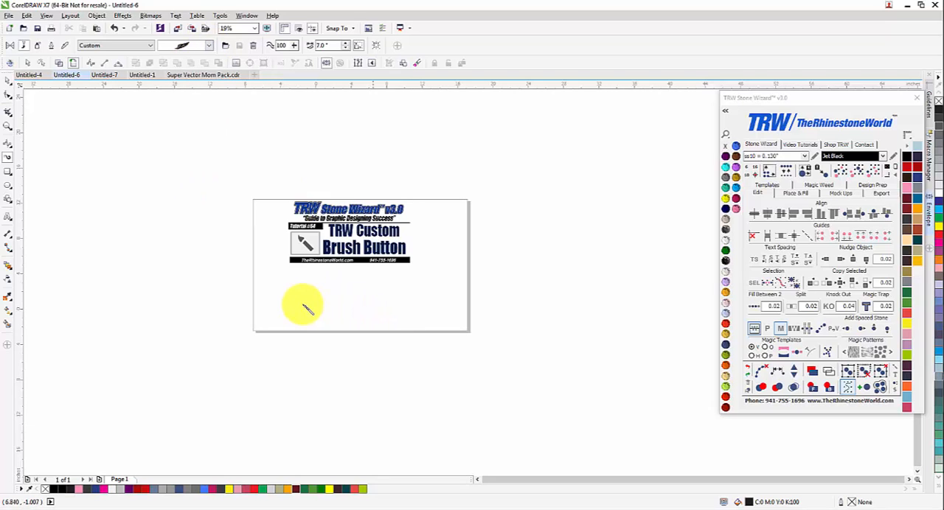
pyautogui.moveTo(315, 305); pyautogui.dragTo(380, 306)
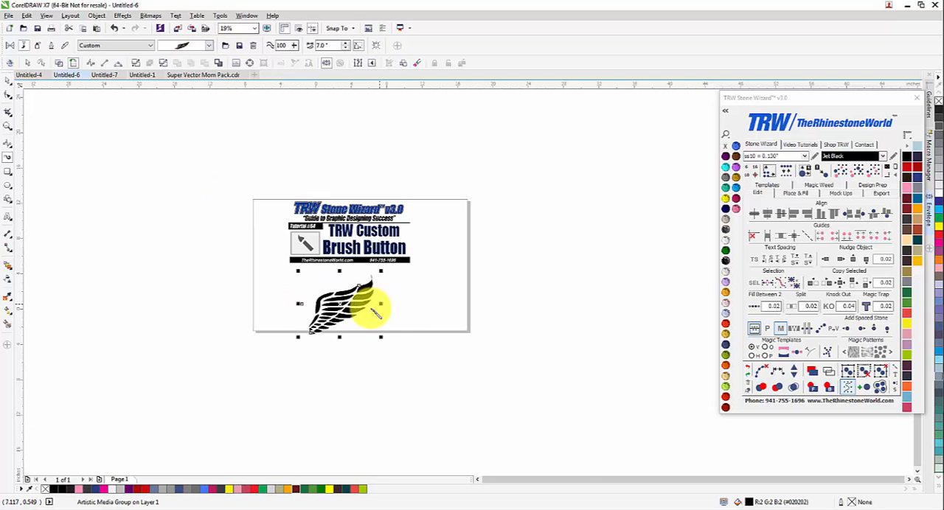
pyautogui.scroll(3, 379, 270)
pyautogui.scroll(-2, 420, 237)
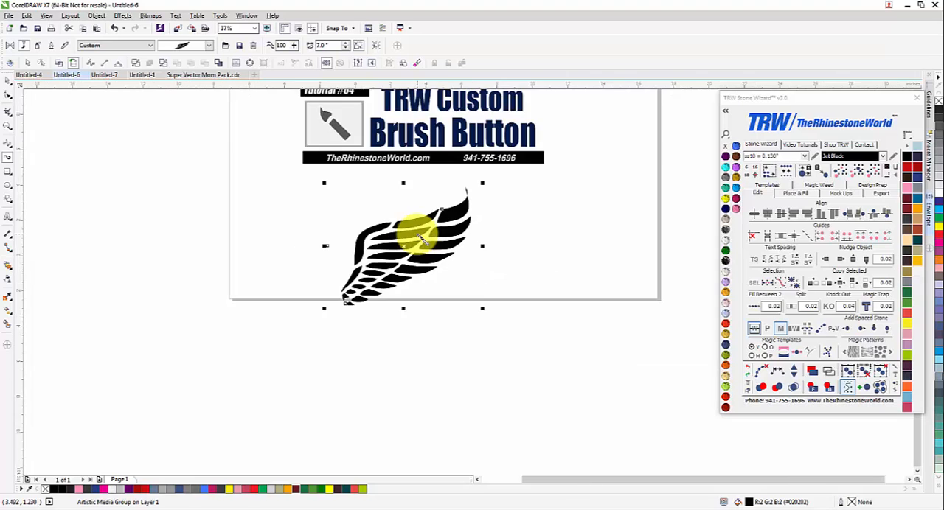
# Step: Create a horizontally mirrored copy of the wing on its inner side to form a pair of wings
pyautogui.click(8, 79)
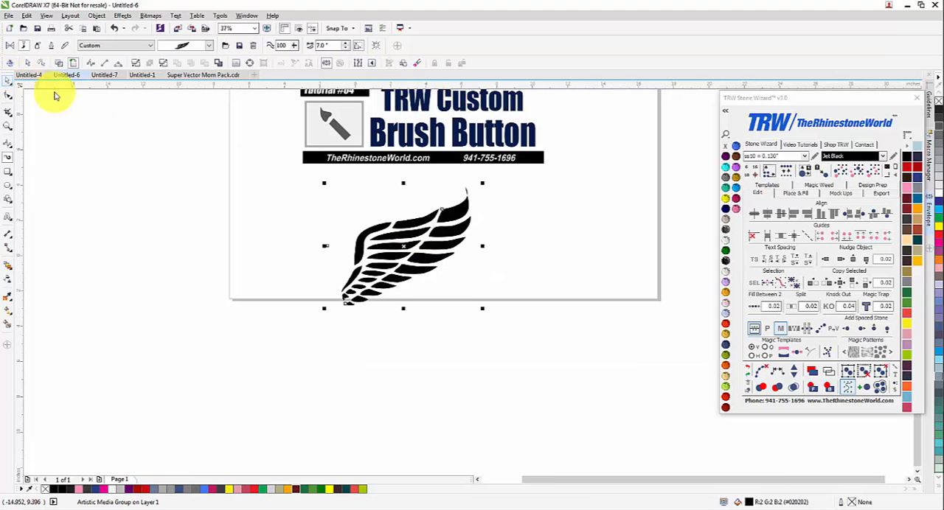
pyautogui.moveTo(482, 245); pyautogui.dragTo(314, 248)
pyautogui.scroll(1, 332, 248)
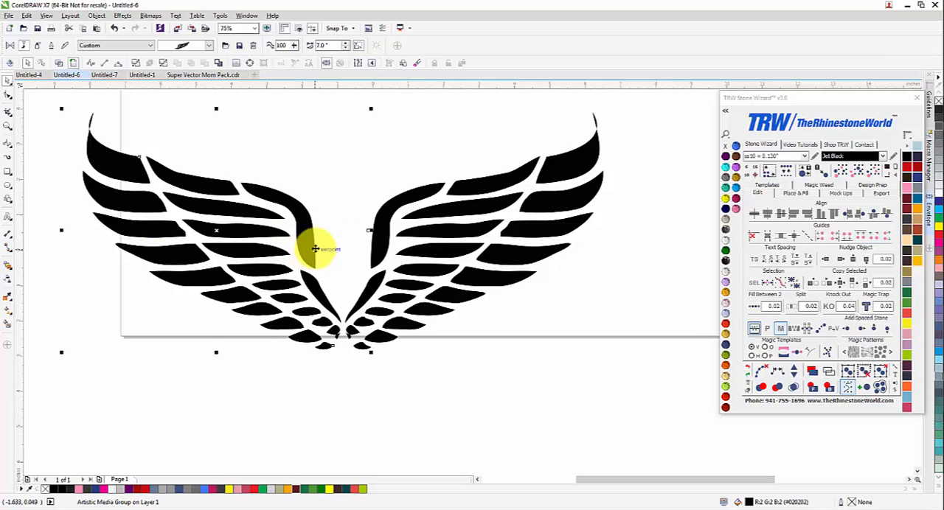
# Step: Break both wing strokes apart and delete their separated path lines
pyautogui.scroll(-1, 316, 249)
pyautogui.moveTo(489, 171); pyautogui.dragTo(144, 335)
pyautogui.click(135, 64)
pyautogui.click(120, 233)
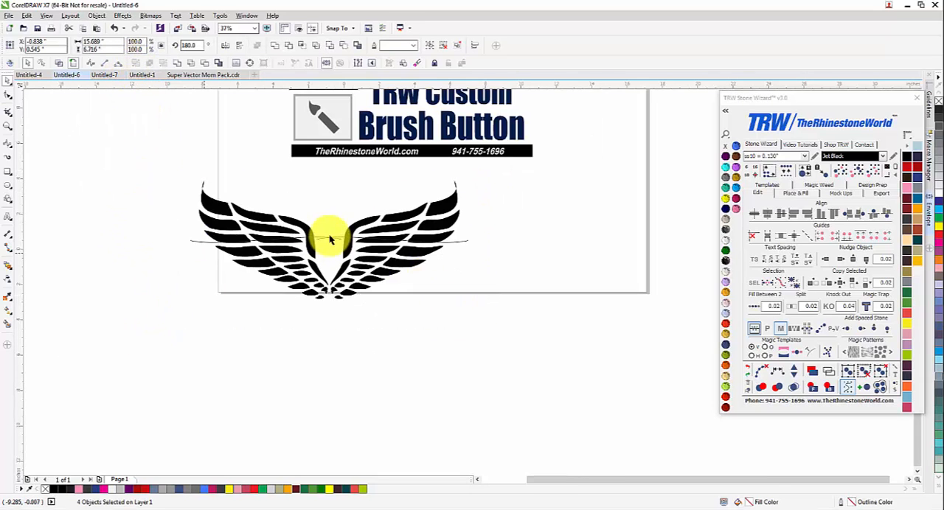
pyautogui.click(329, 242)
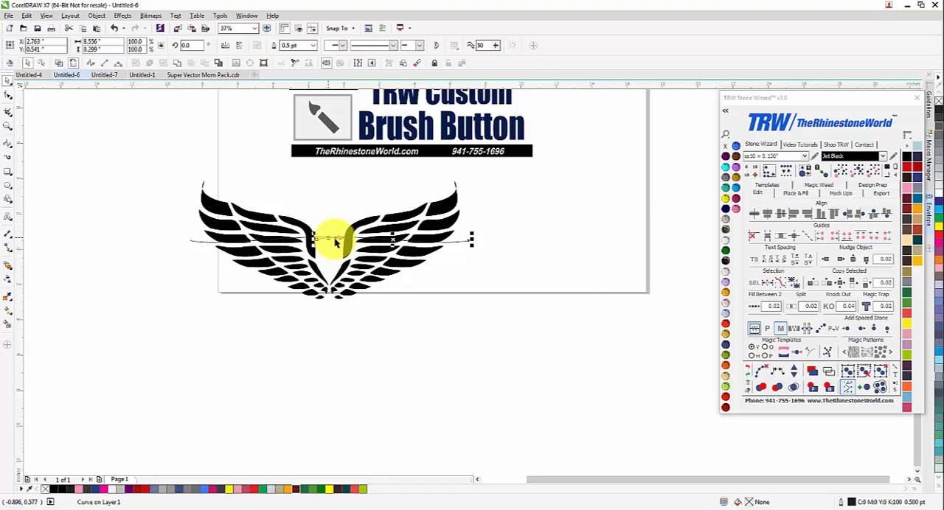
pyautogui.press('Delete')
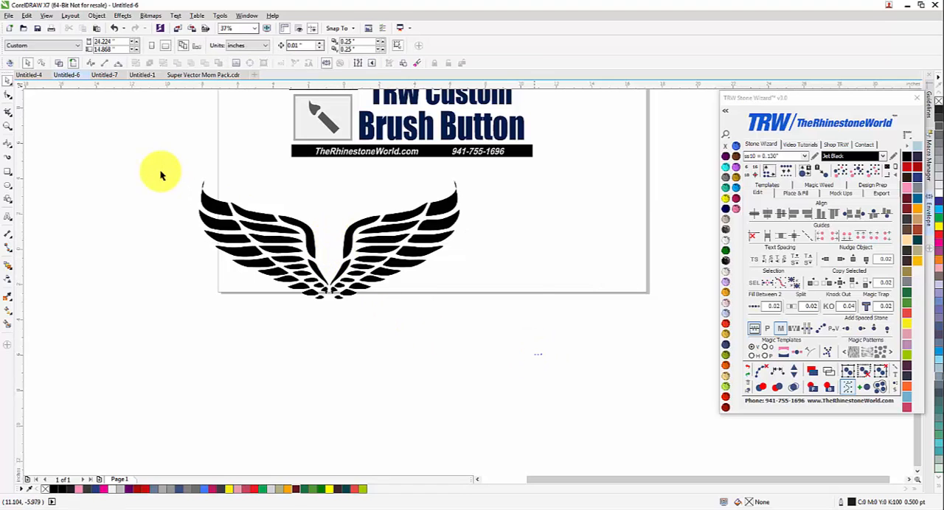
# Step: Select both wings and narrow the pair horizontally from its outer left edge to about 13.4 inches wide
pyautogui.moveTo(164, 169); pyautogui.dragTo(534, 356)
pyautogui.moveTo(195, 239); pyautogui.dragTo(218, 238)
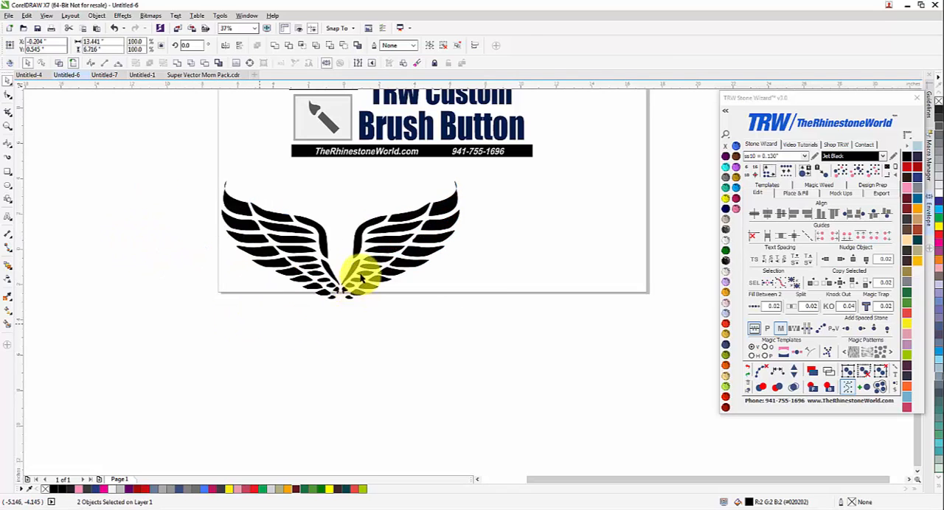
pyautogui.click(349, 309)
pyautogui.scroll(-1, 348, 309)
pyautogui.scroll(2, 341, 276)
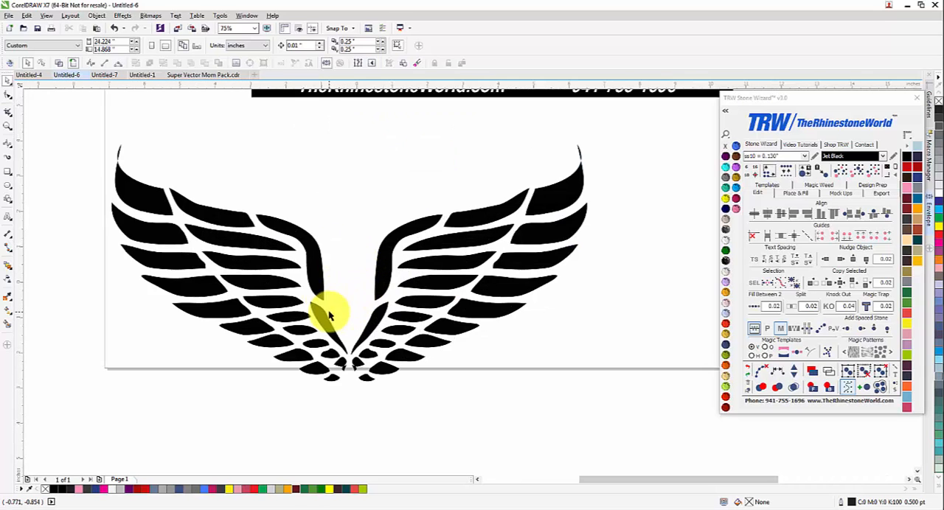
pyautogui.scroll(-1, 329, 313)
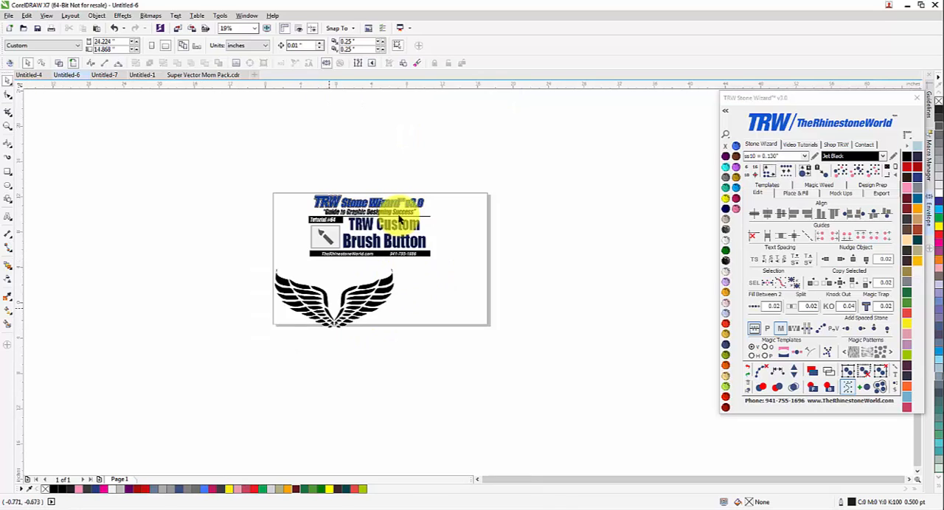
pyautogui.scroll(1, 398, 216)
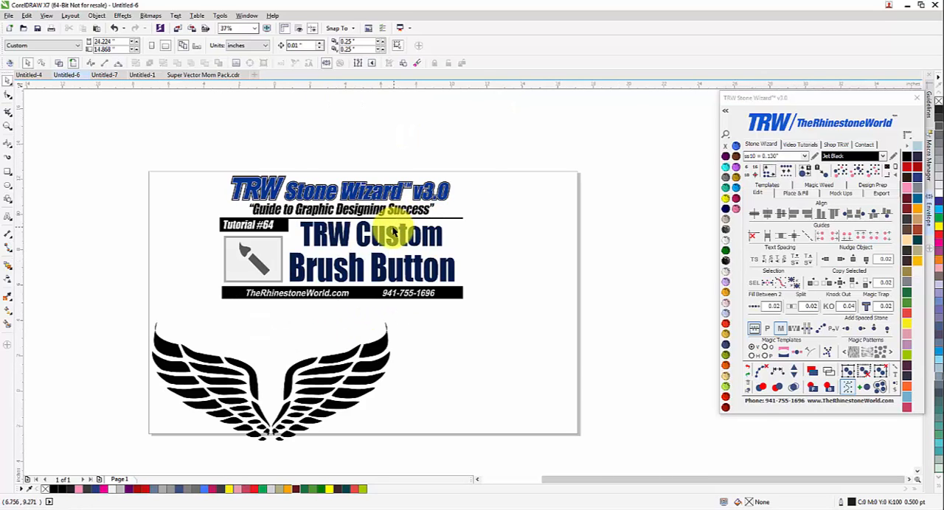
pyautogui.scroll(1, 393, 231)
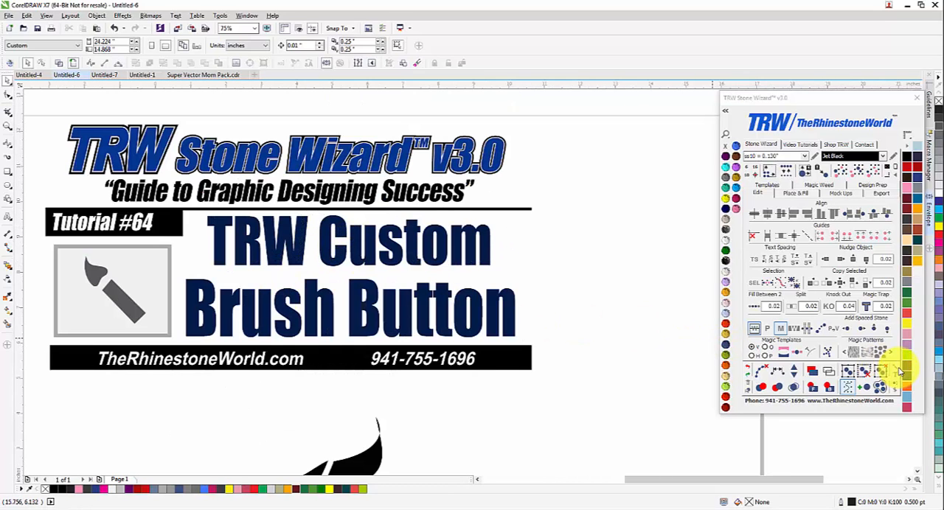